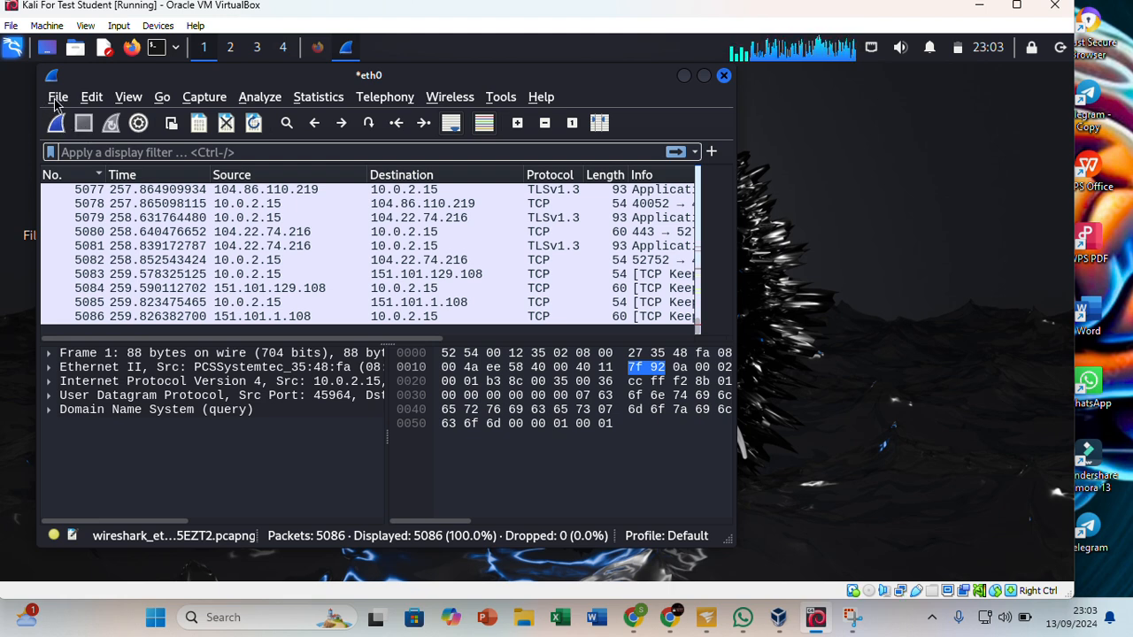
Save the packet capture as "sniff packet" in pcapng format in the Desktop folder.
key("alt+f")
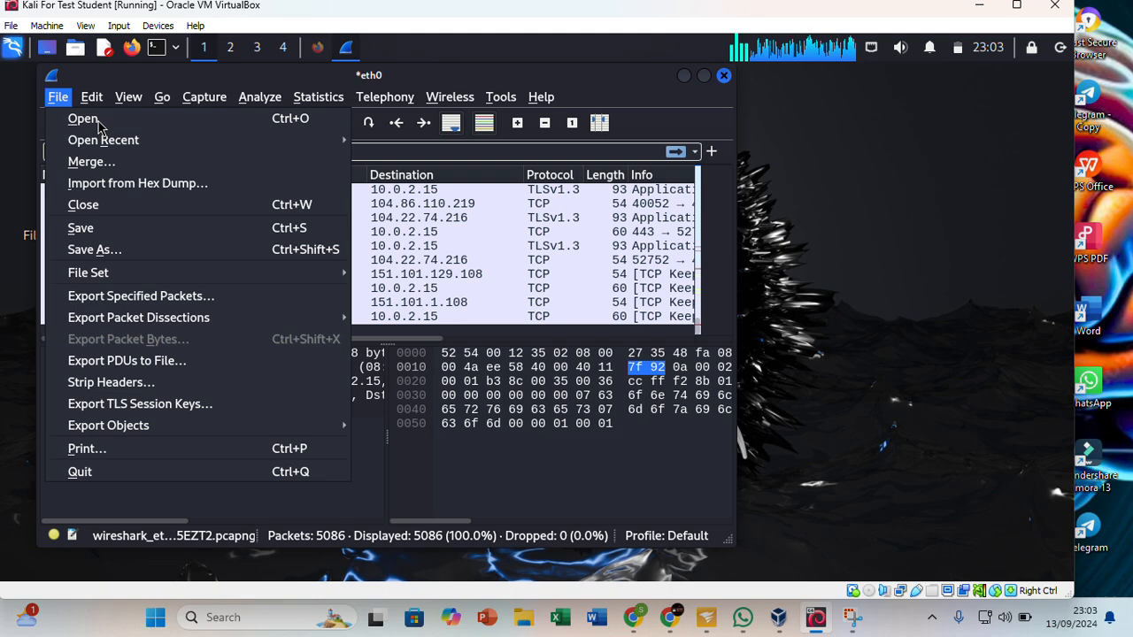
left_click(122, 253)
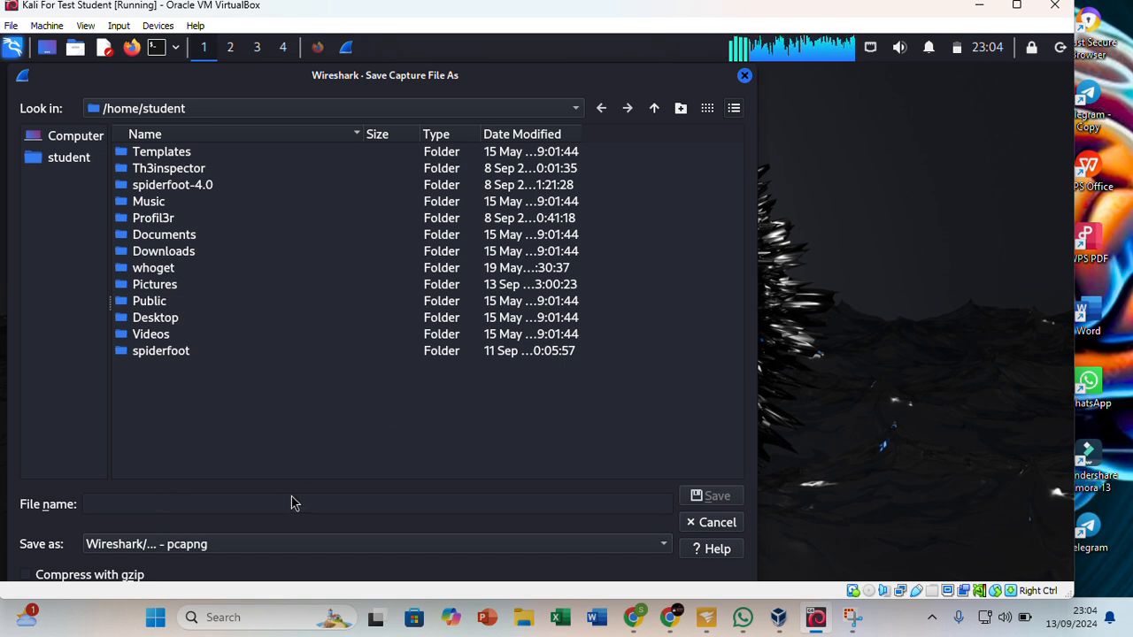
left_click(113, 511)
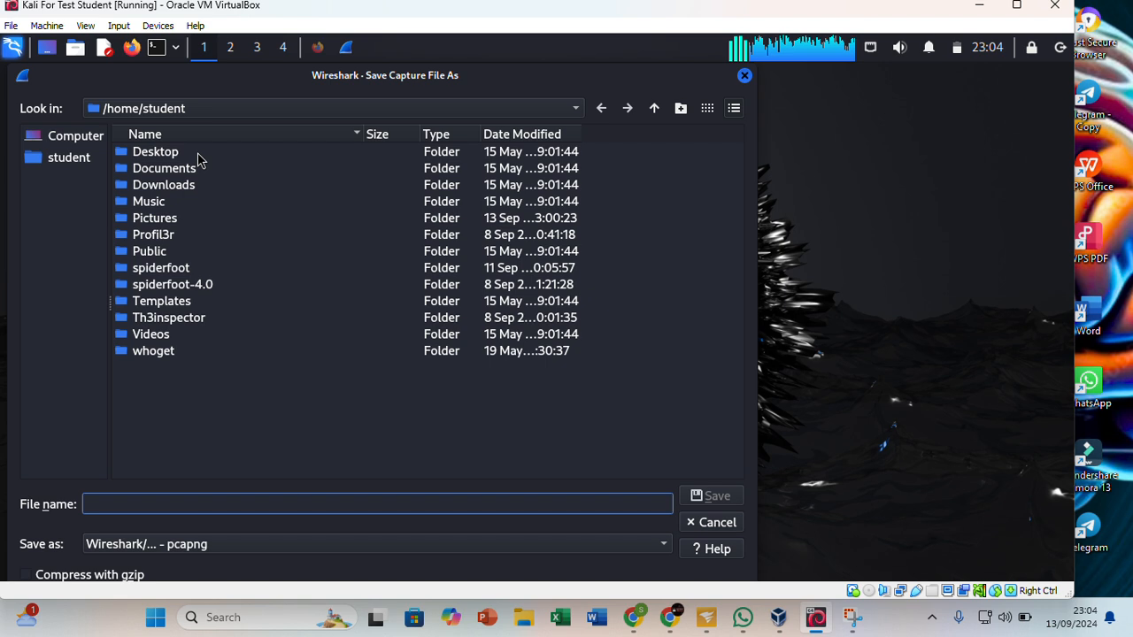
left_click(160, 155)
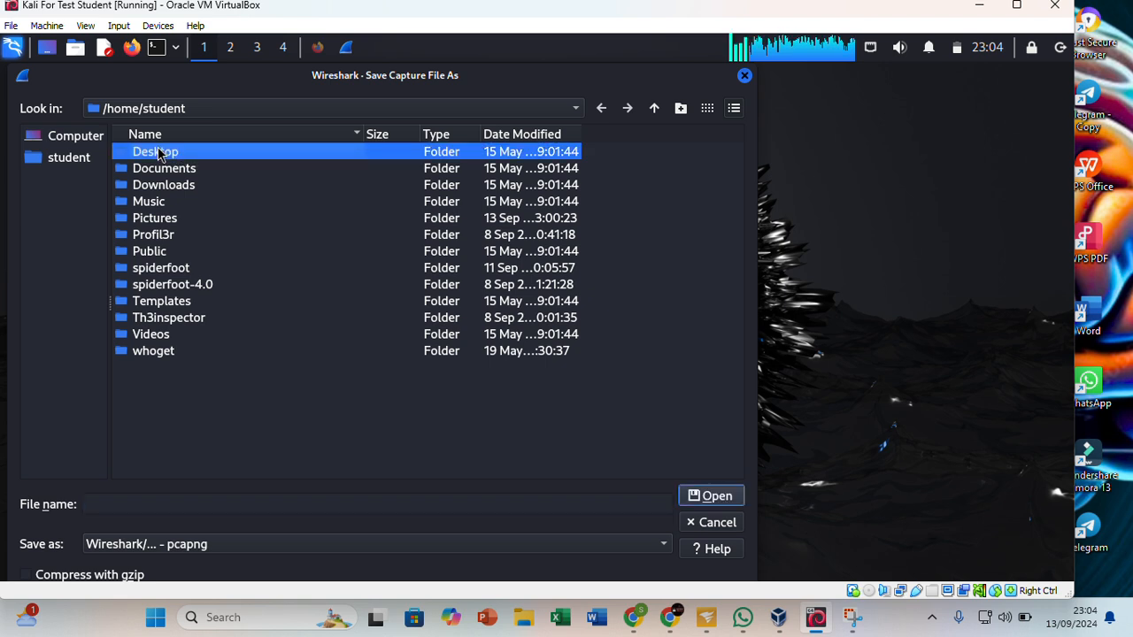
left_click(254, 502)
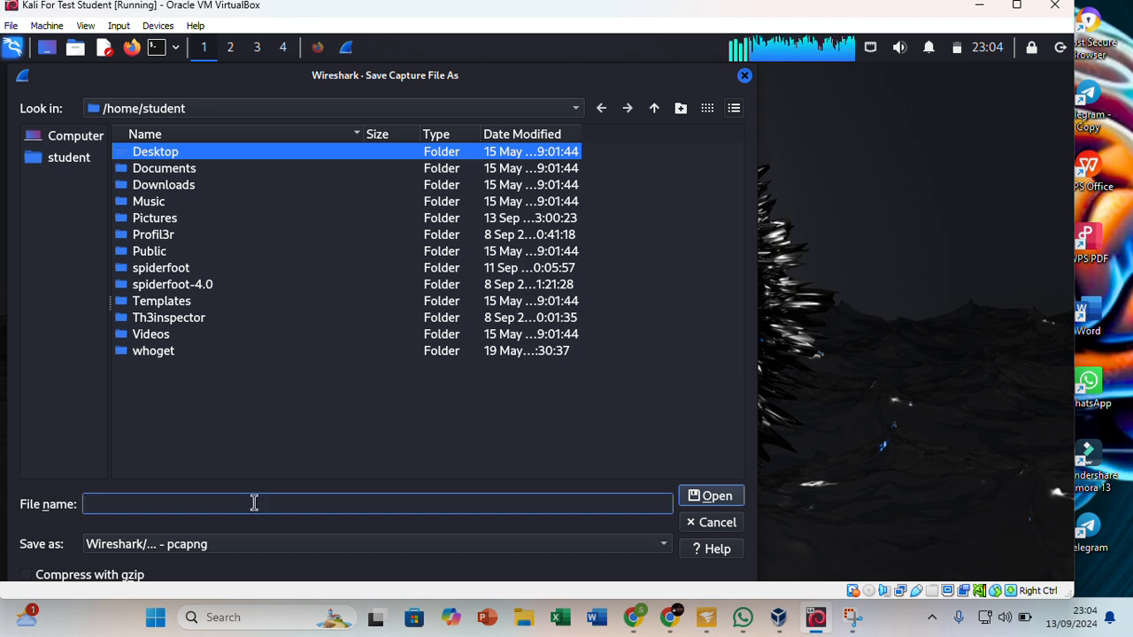
type("sni")
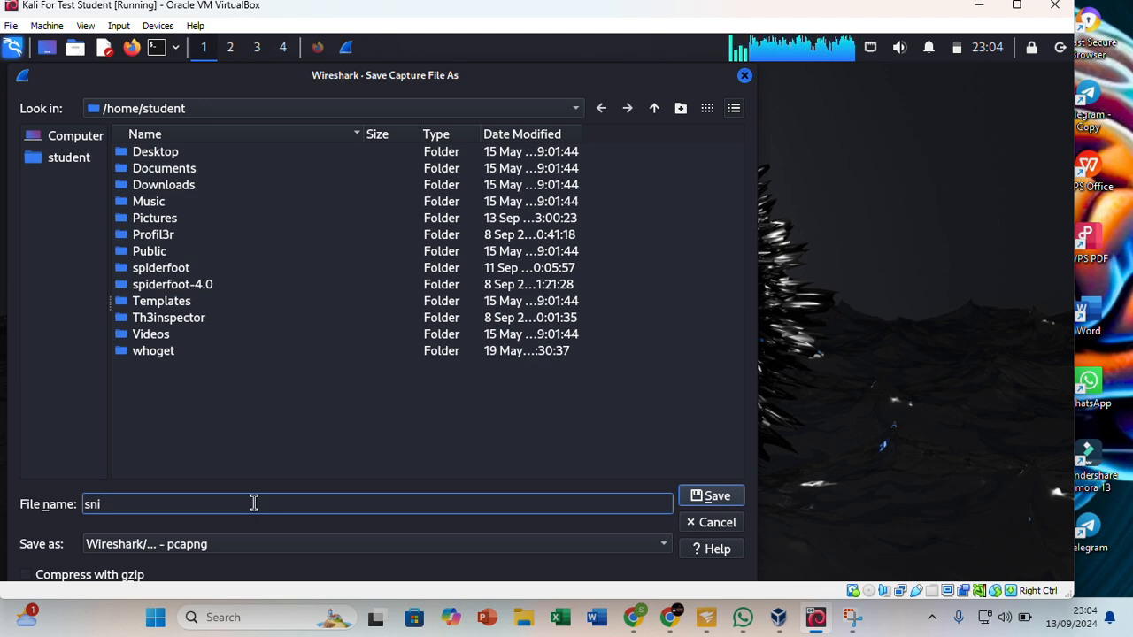
type("ff")
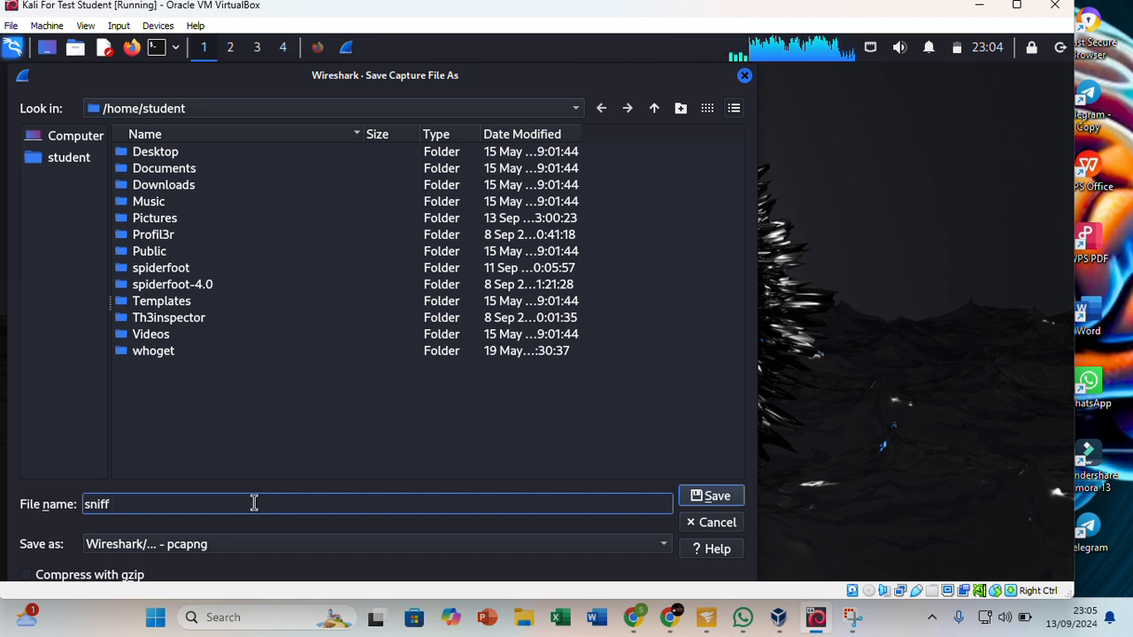
type("packet")
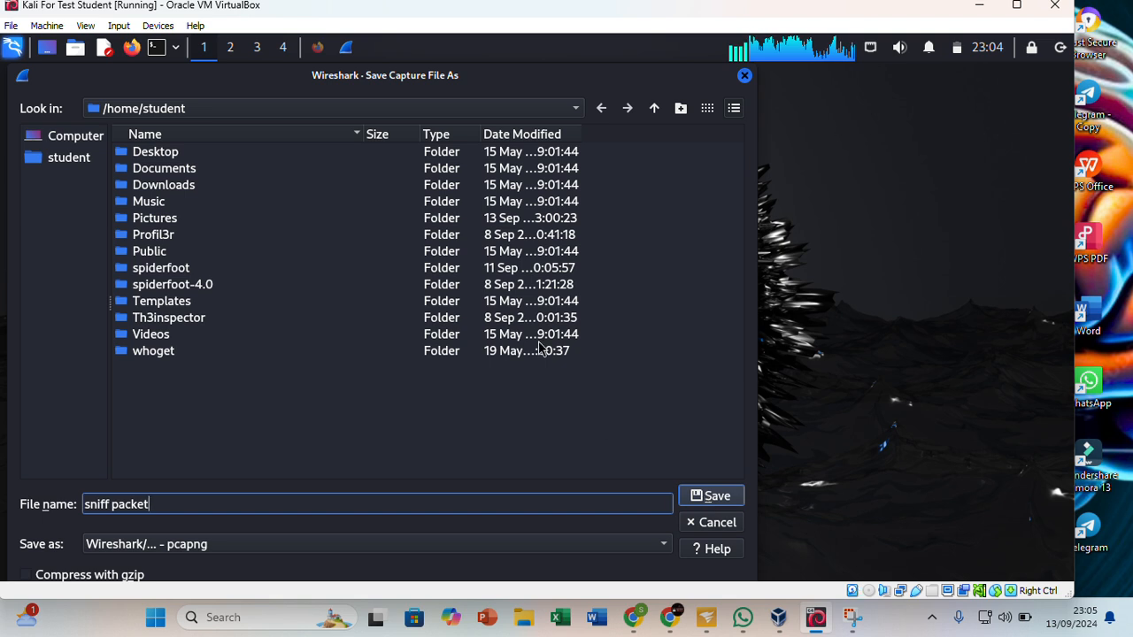
left_click(202, 154)
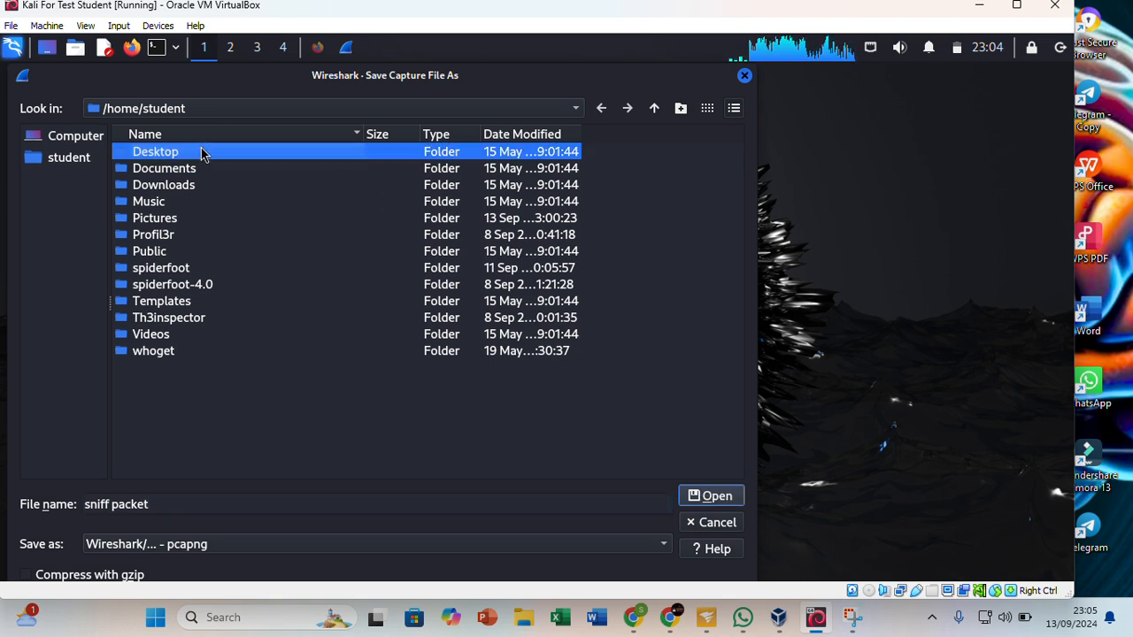
left_click(704, 496)
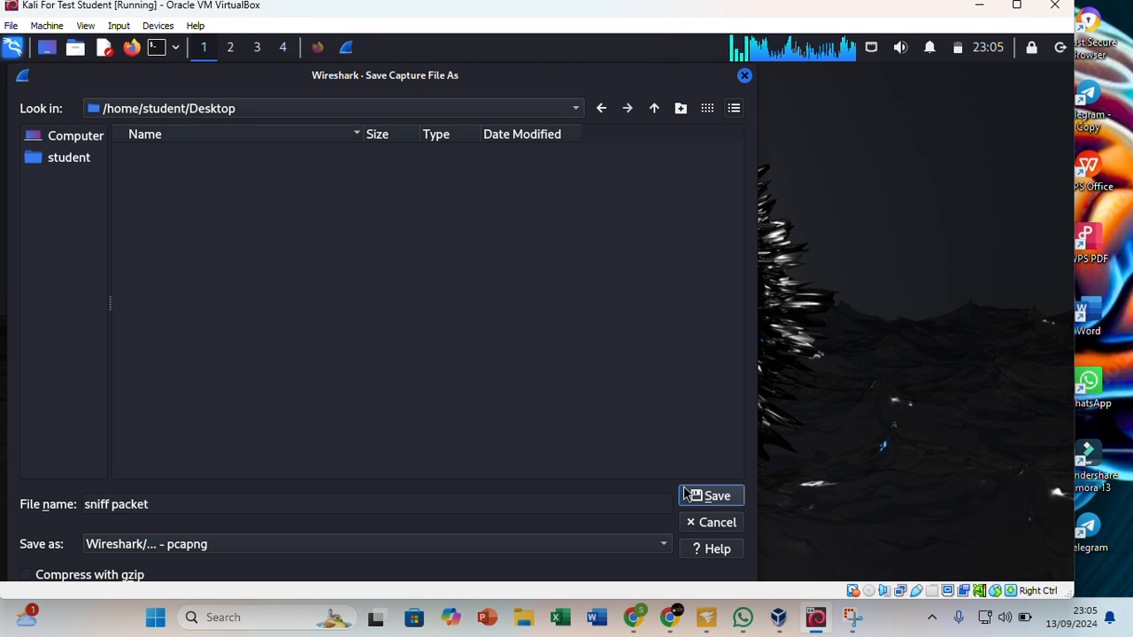
left_click(708, 503)
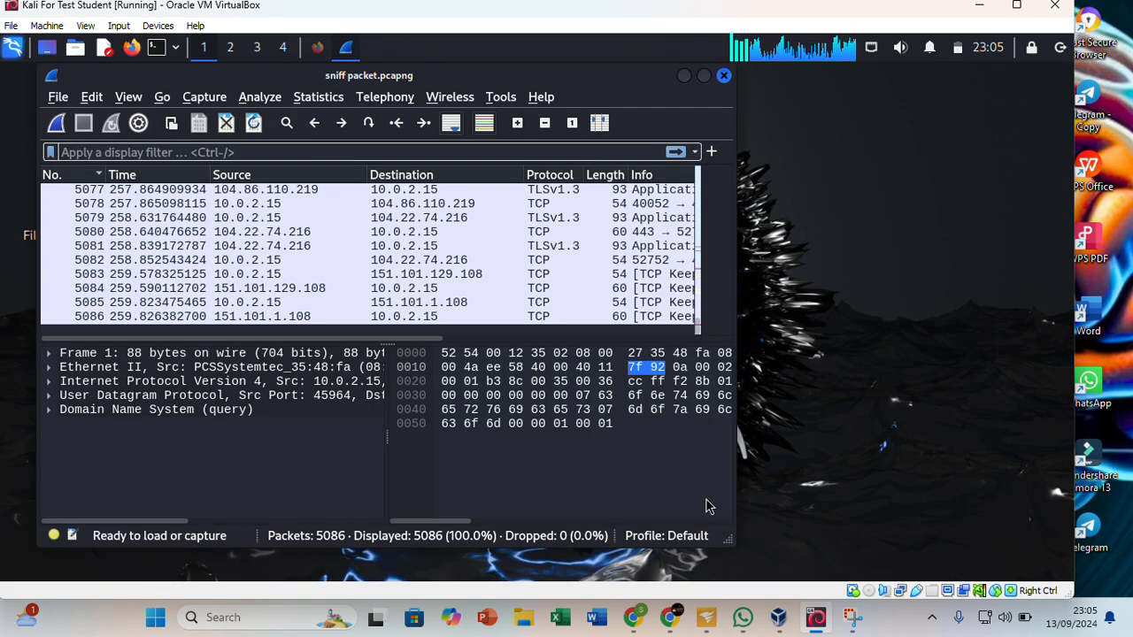
Minimize the capture window, launch xplico from the Forensics applications, and retry loading its localhost:9876 page.
left_click(684, 78)
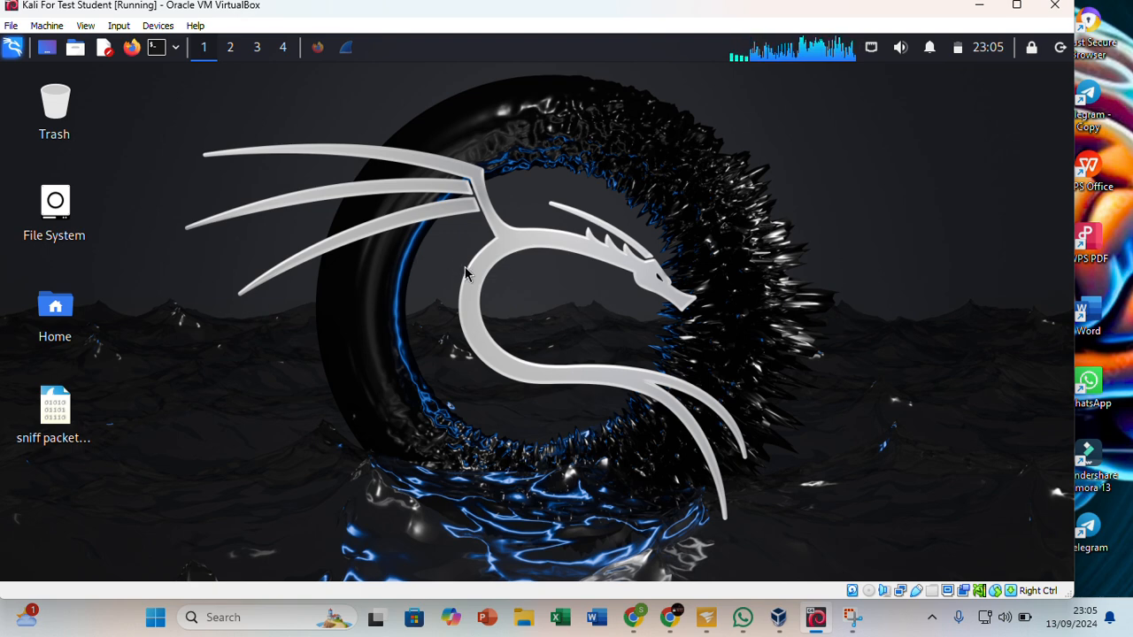
left_click(12, 47)
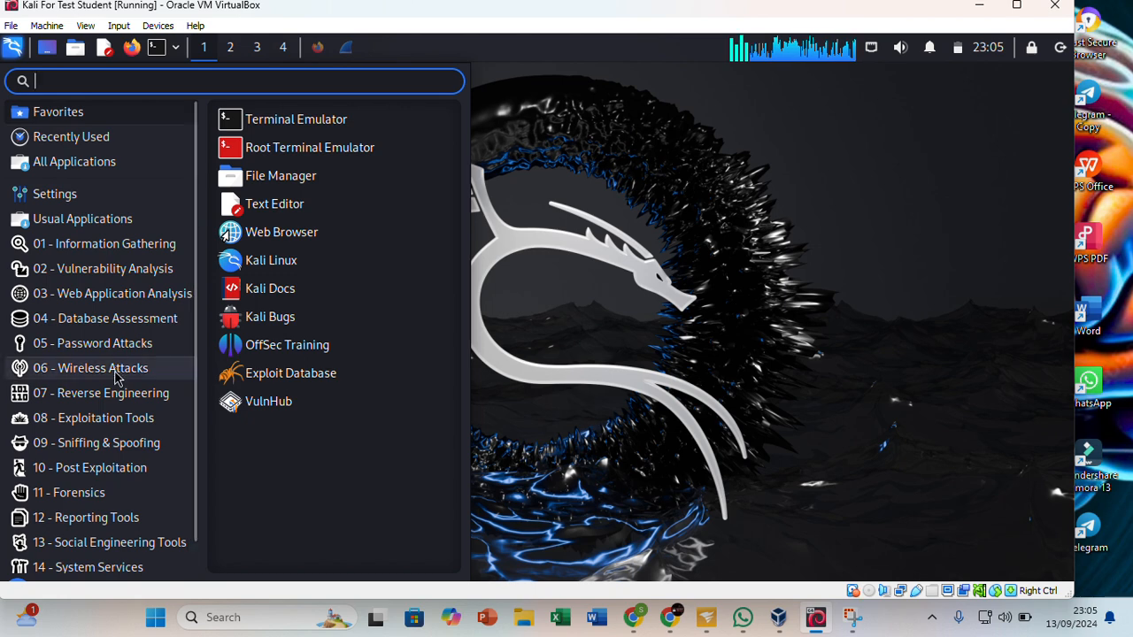
mouse_move(100, 500)
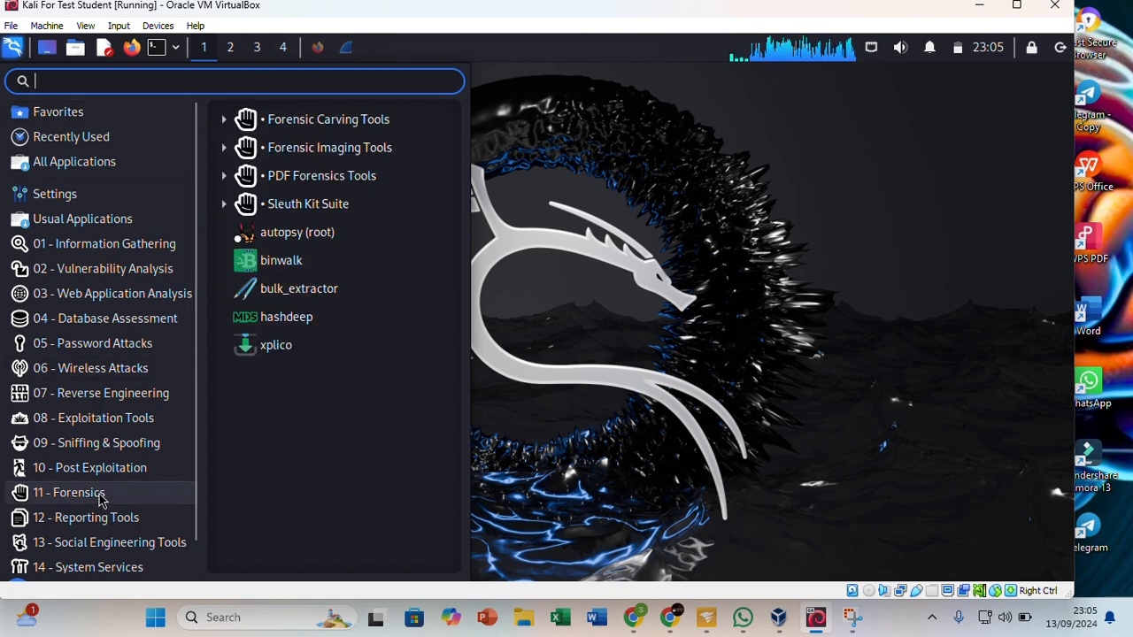
left_click(272, 352)
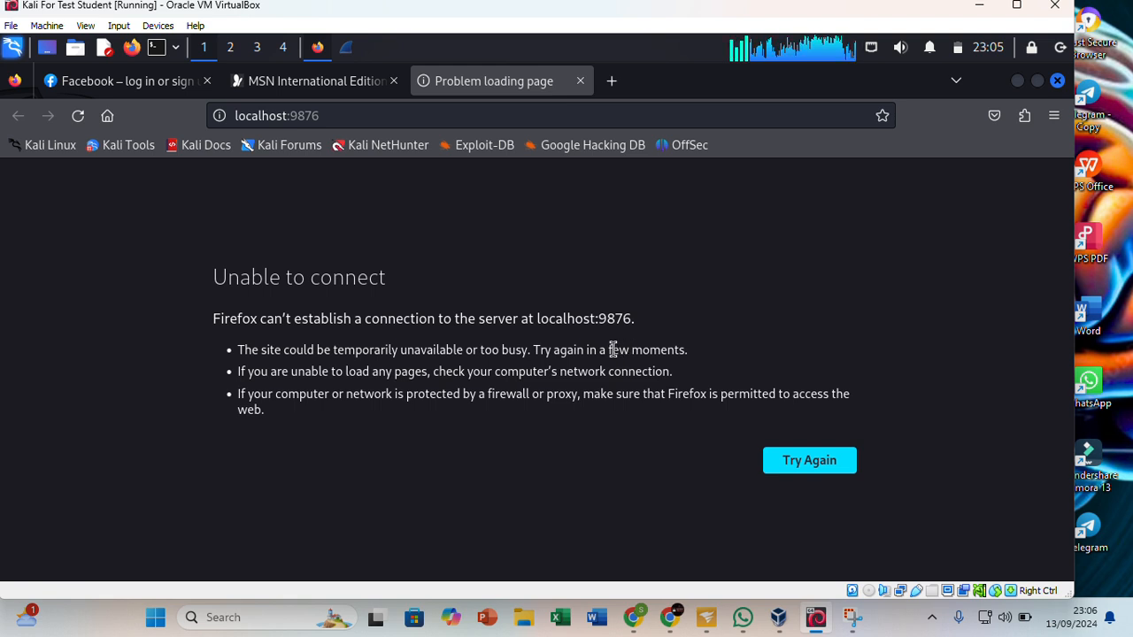
left_click(799, 468)
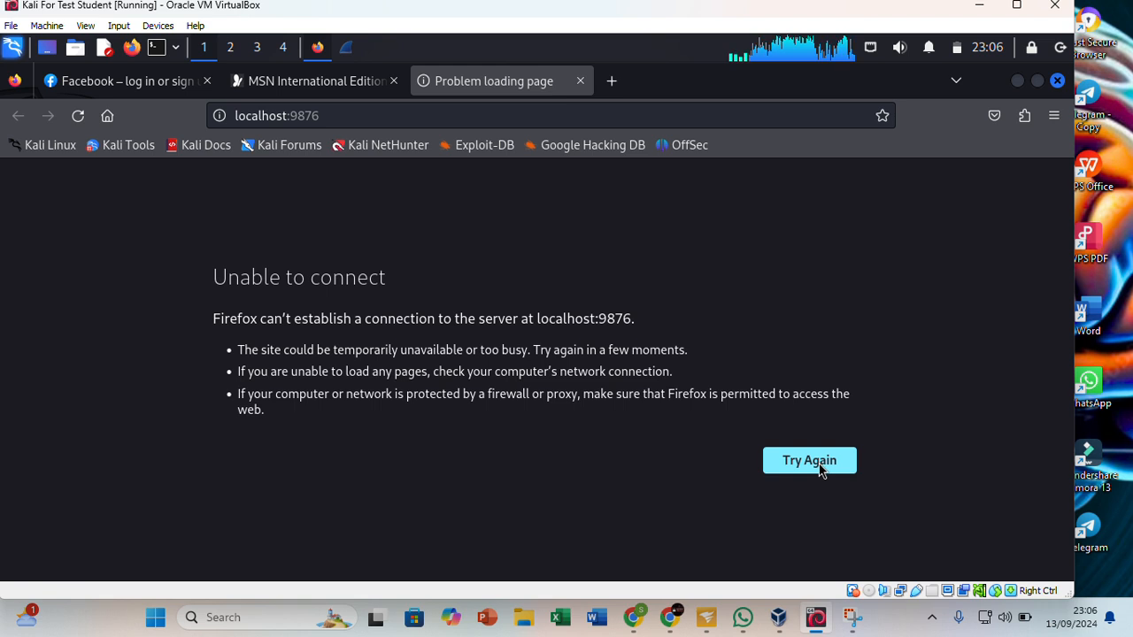
left_click(819, 471)
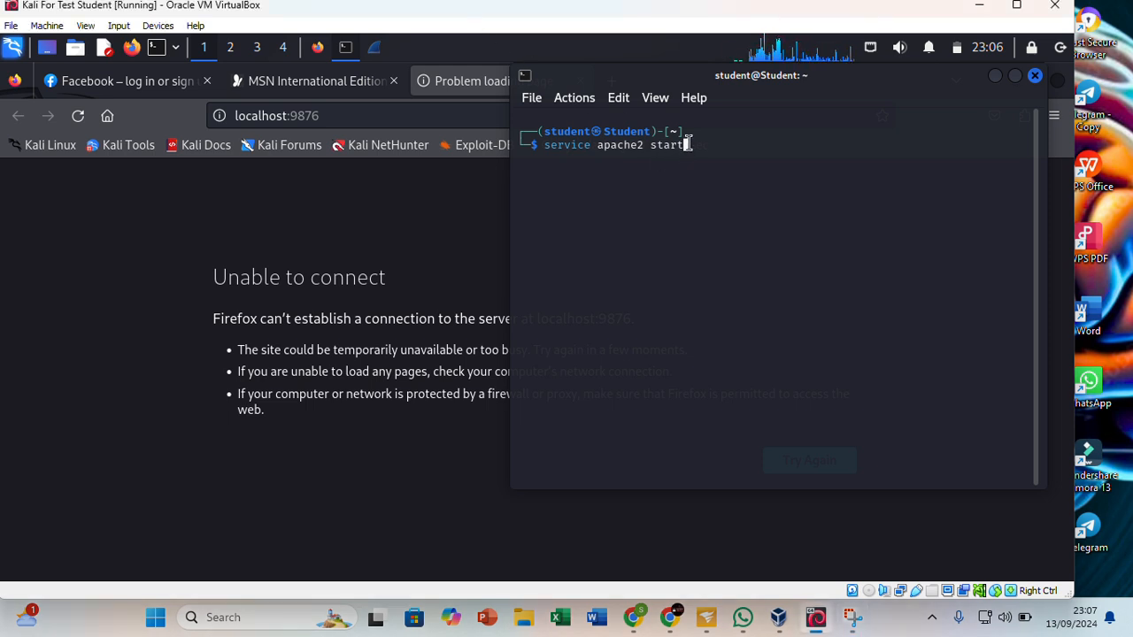
Run "service apache2 start" in the terminal and authenticate with the account password.
key("Return")
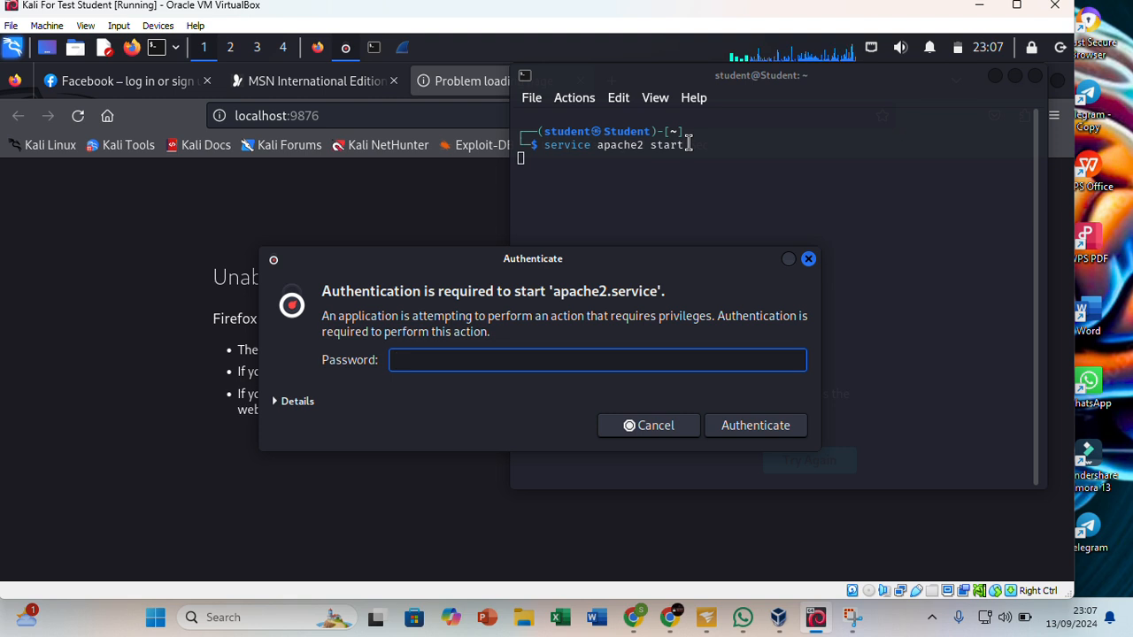
type("●●●●●●●●")
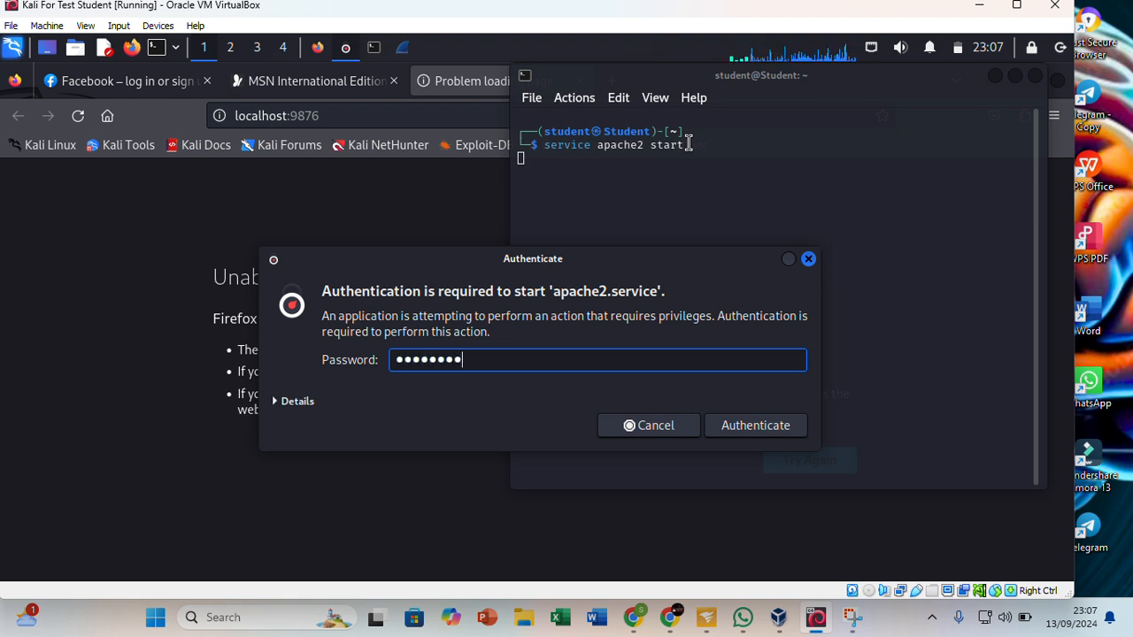
key("Return")
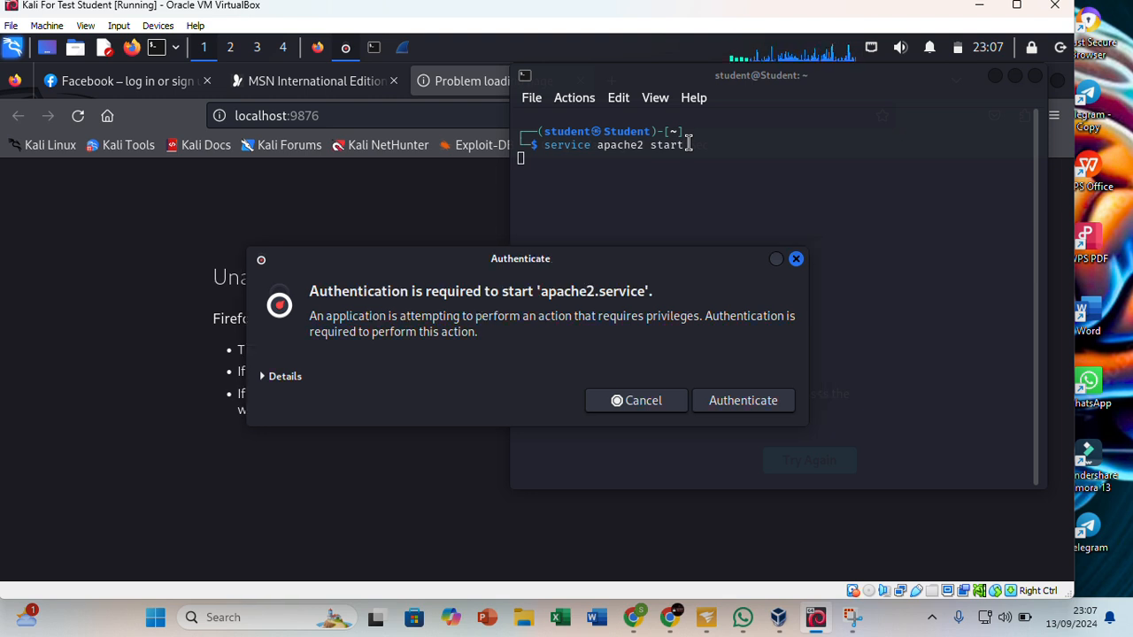
type("●●")
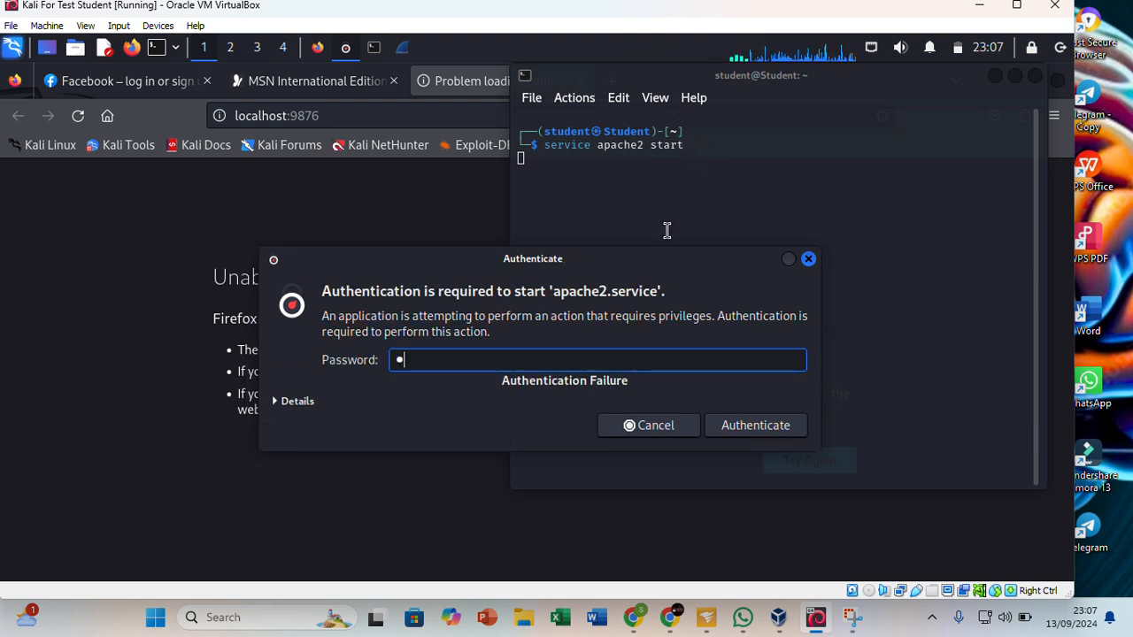
type("●●●●●")
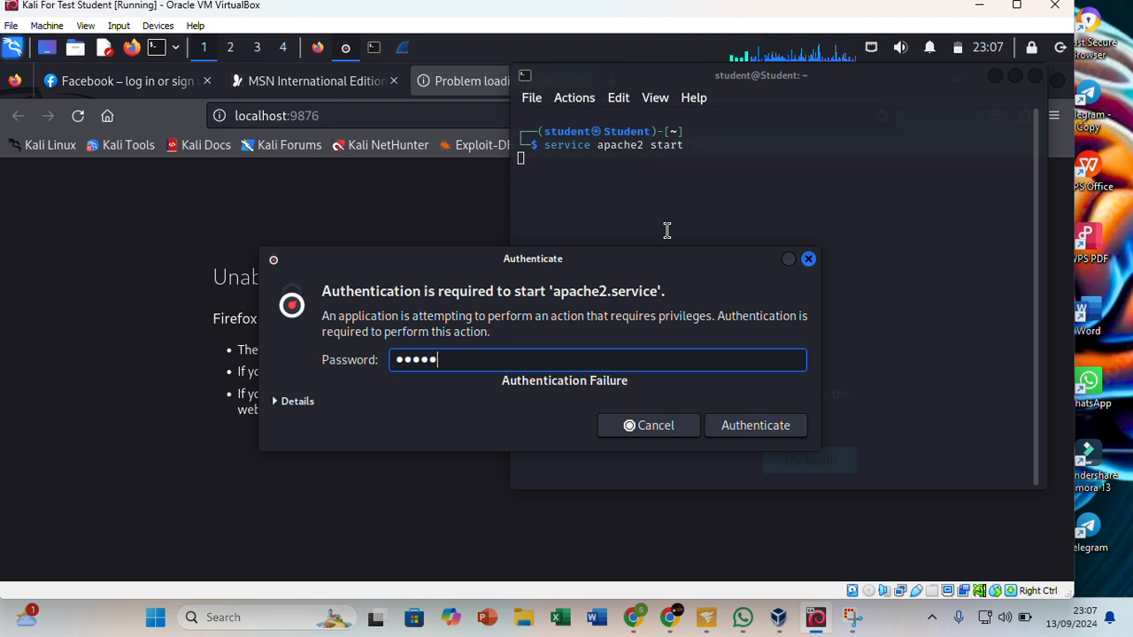
key("Return")
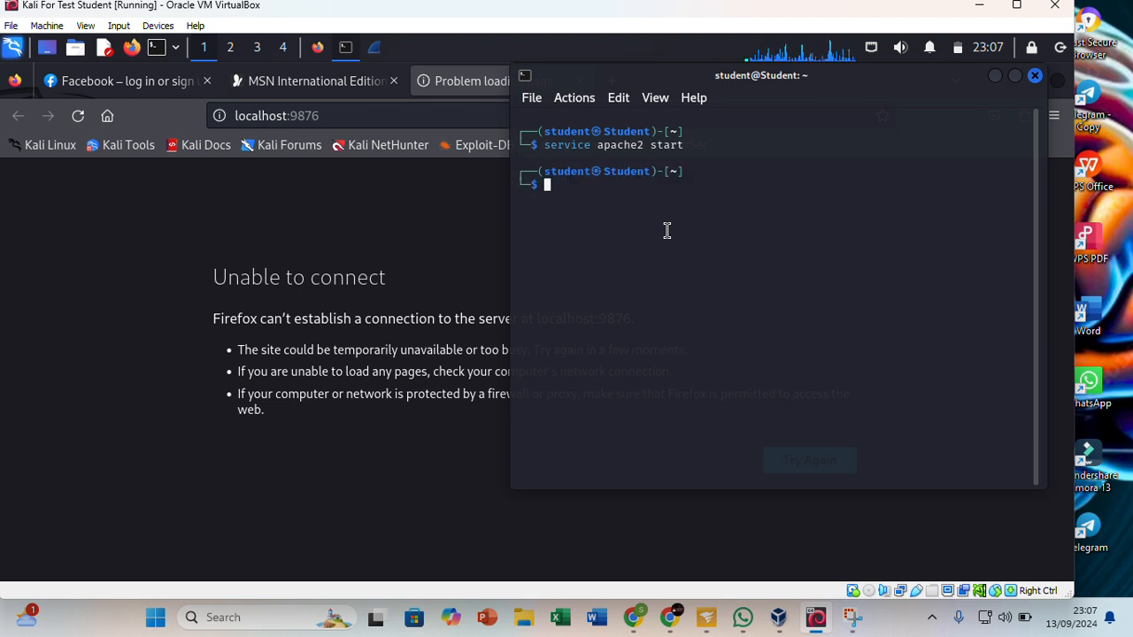
Try to start Xplico from the terminal with the command "service start xplico".
type("ser")
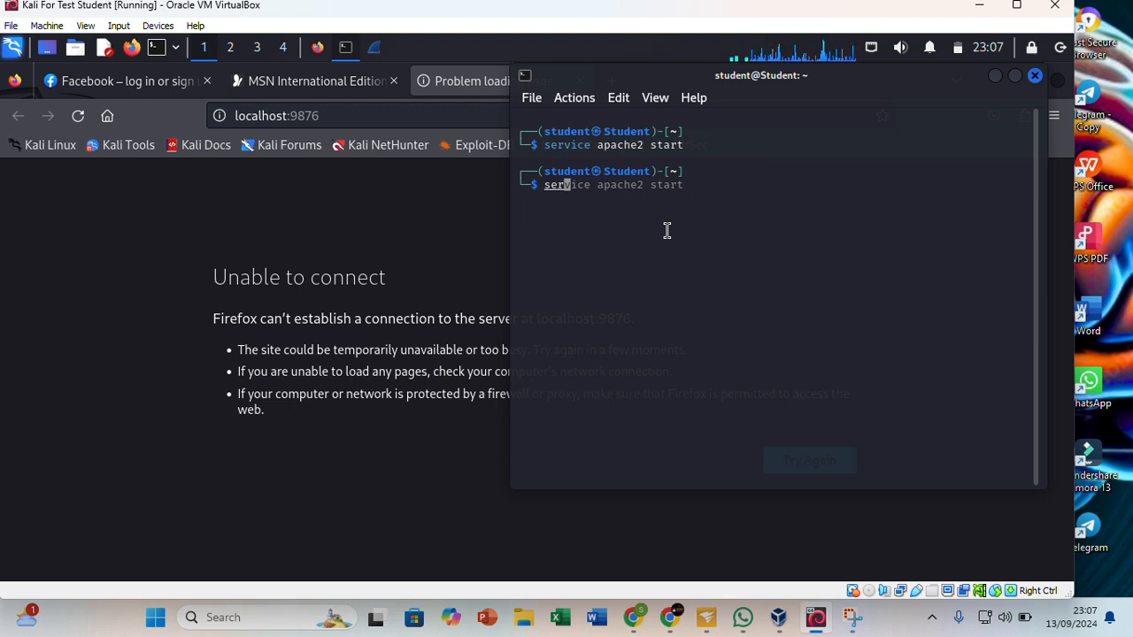
type("vice ")
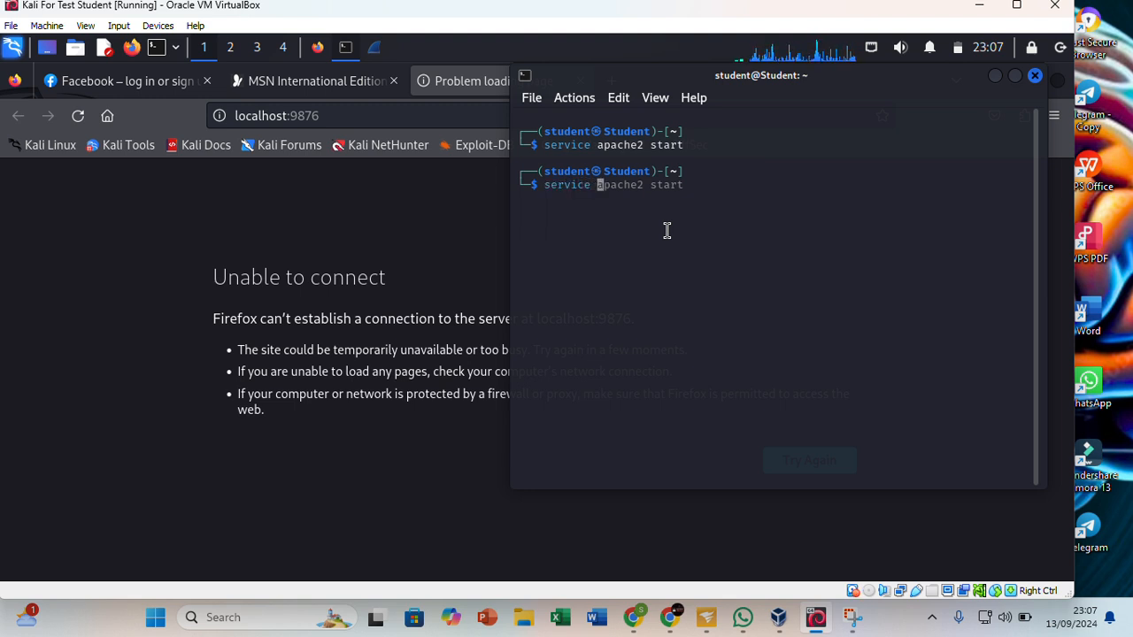
type("s")
key("Right")
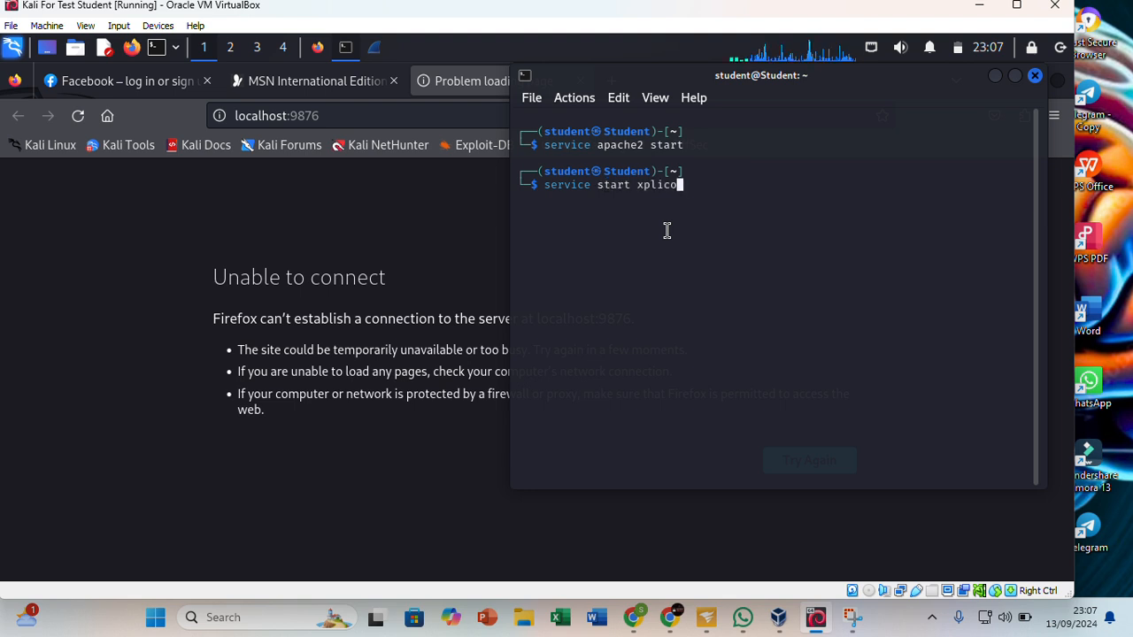
key("Return")
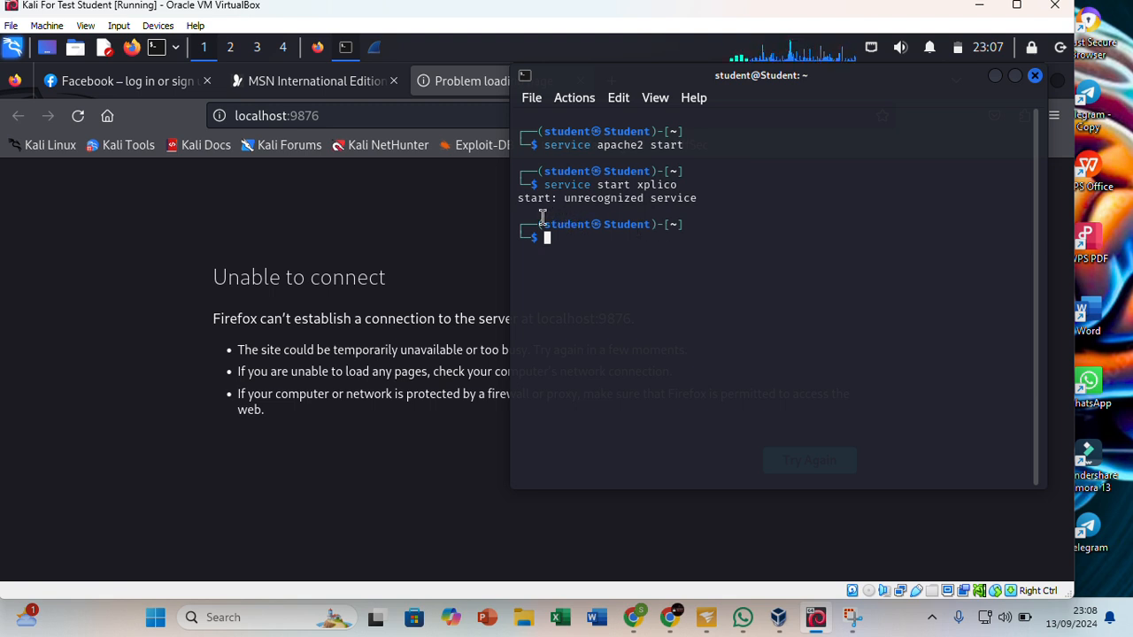
Reload localhost:9876 in the browser and copy the command "/etc/init.d/xplico start" from the Xplico page.
left_click(461, 232)
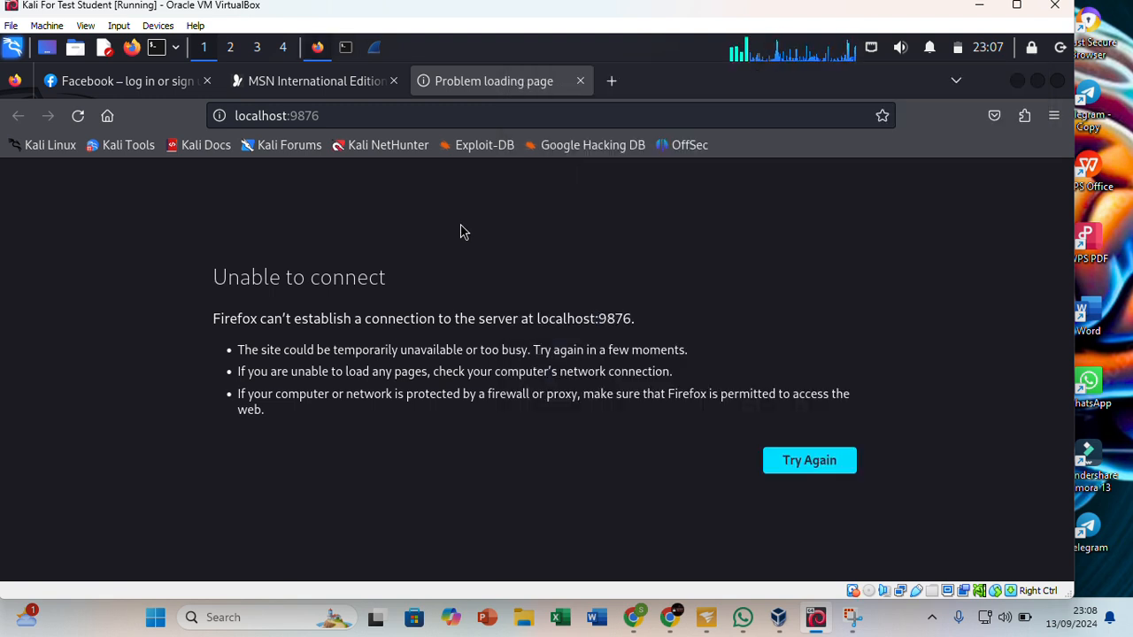
left_click(790, 462)
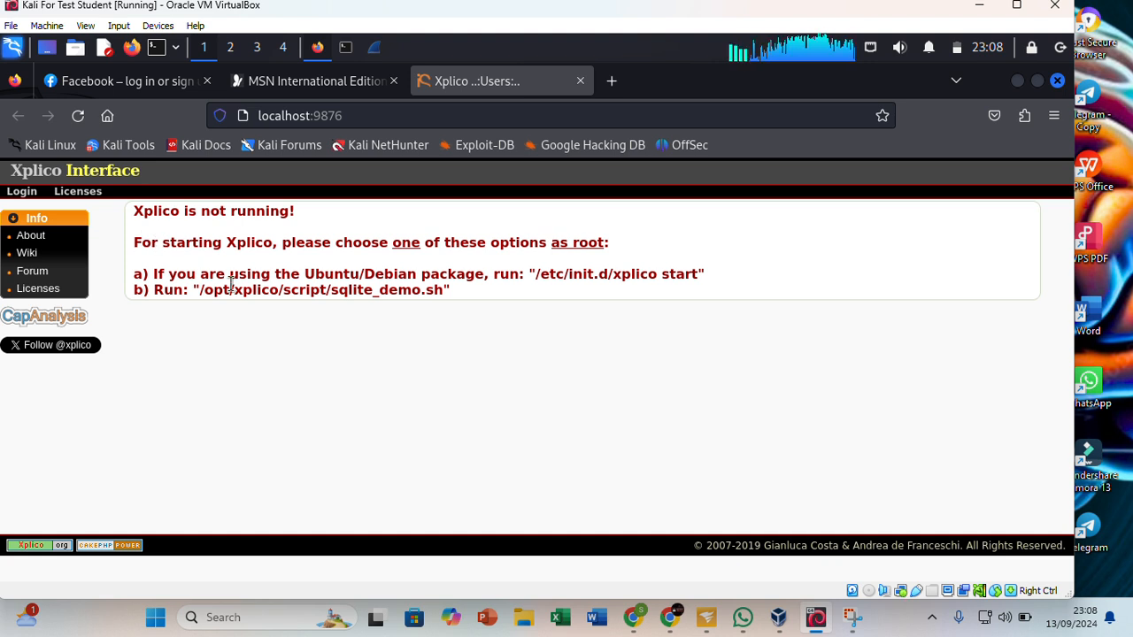
left_click_drag(538, 274, 701, 275)
left_click(537, 274)
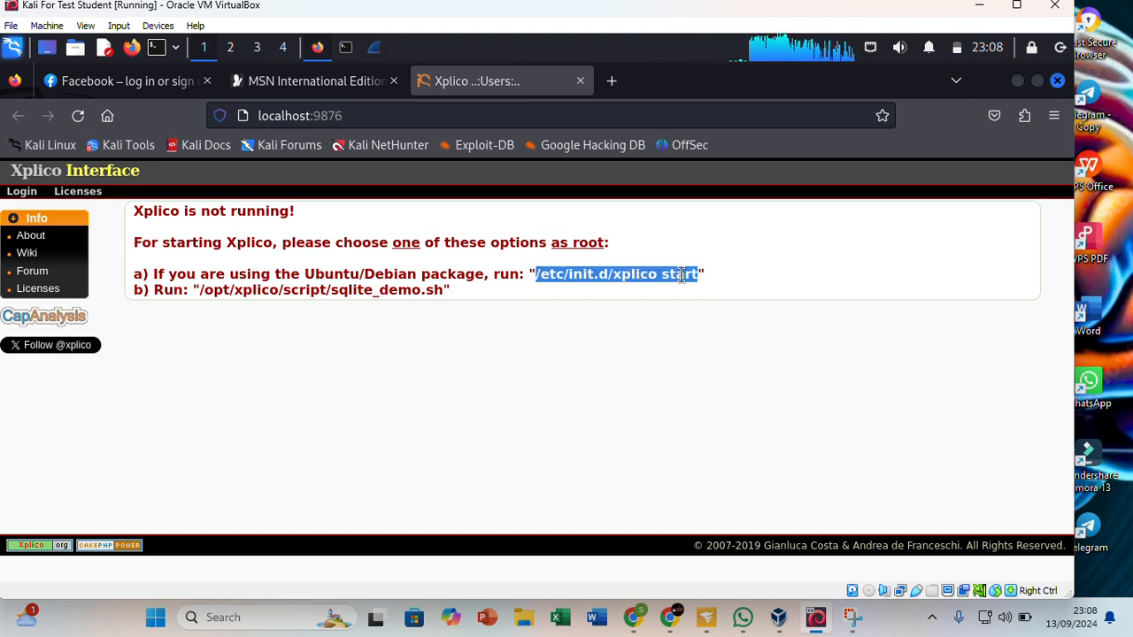
right_click(681, 275)
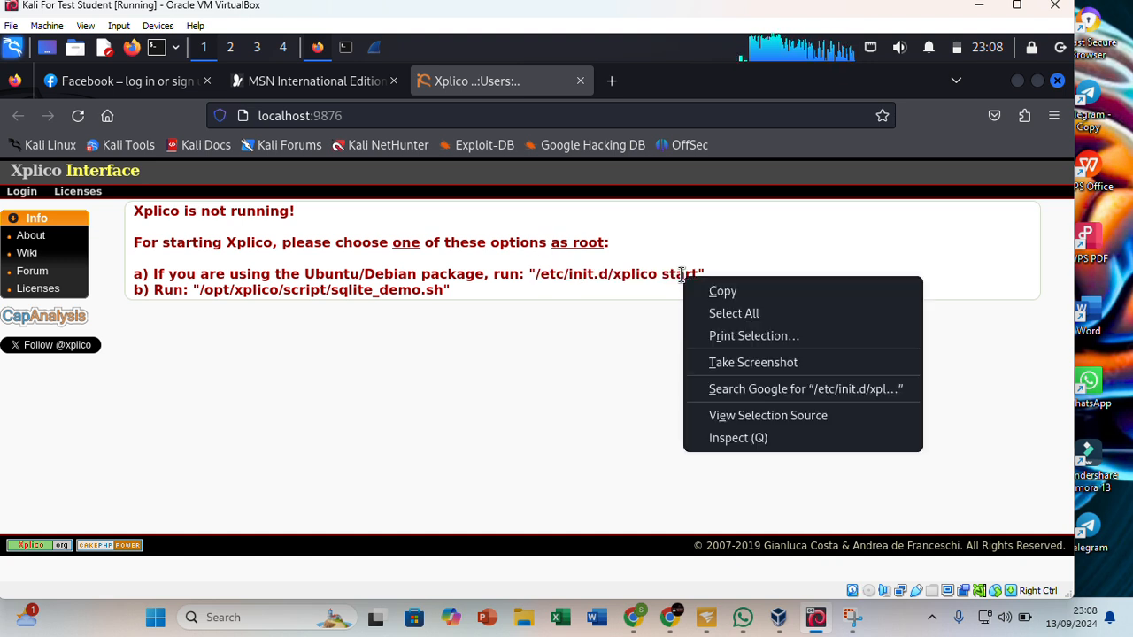
left_click(718, 292)
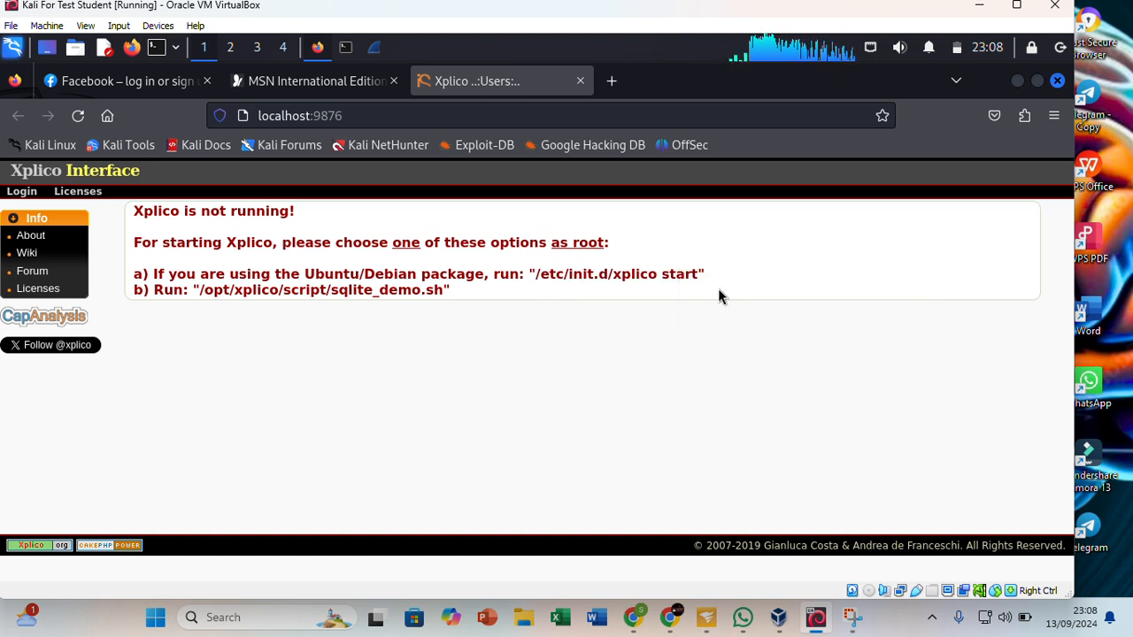
Try to paste the copied Xplico start command at the terminal prompt.
left_click(345, 48)
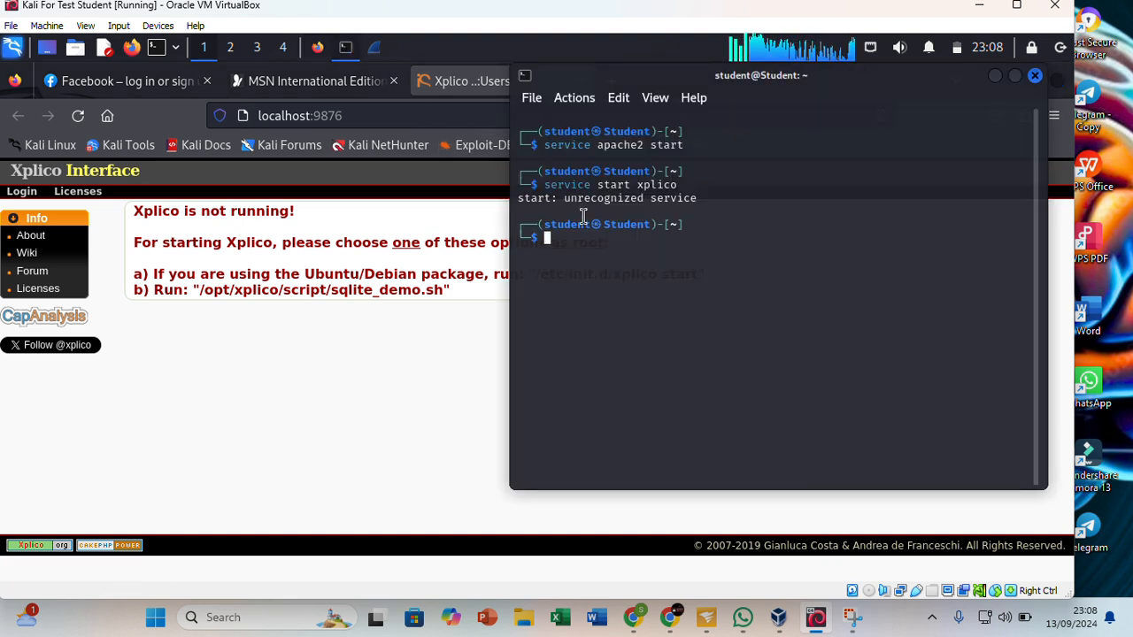
right_click(551, 239)
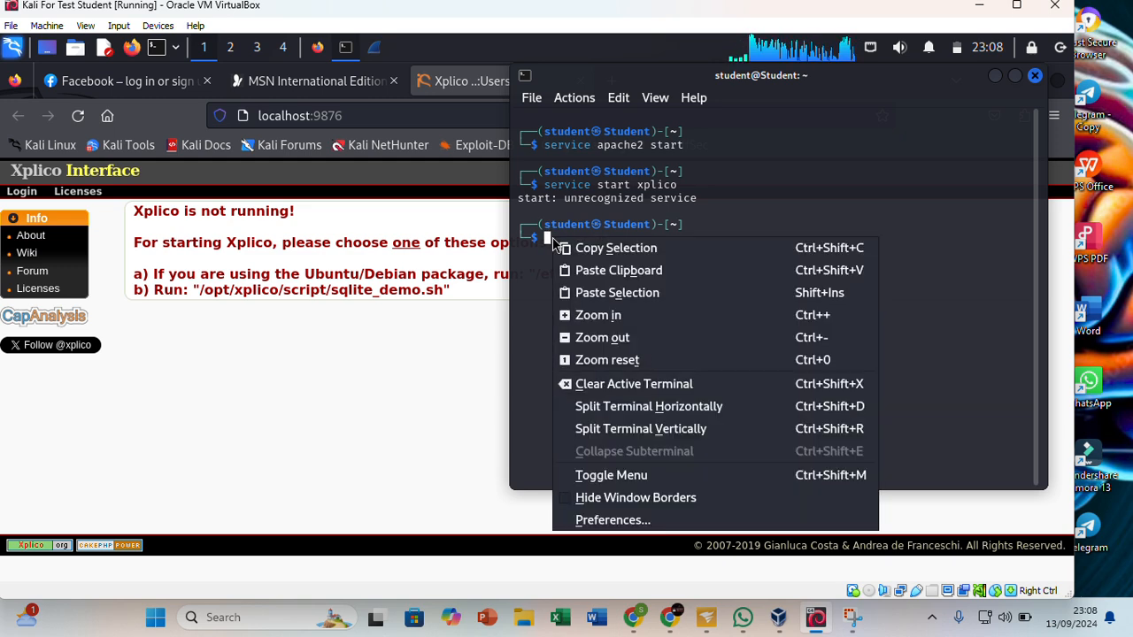
left_click(576, 268)
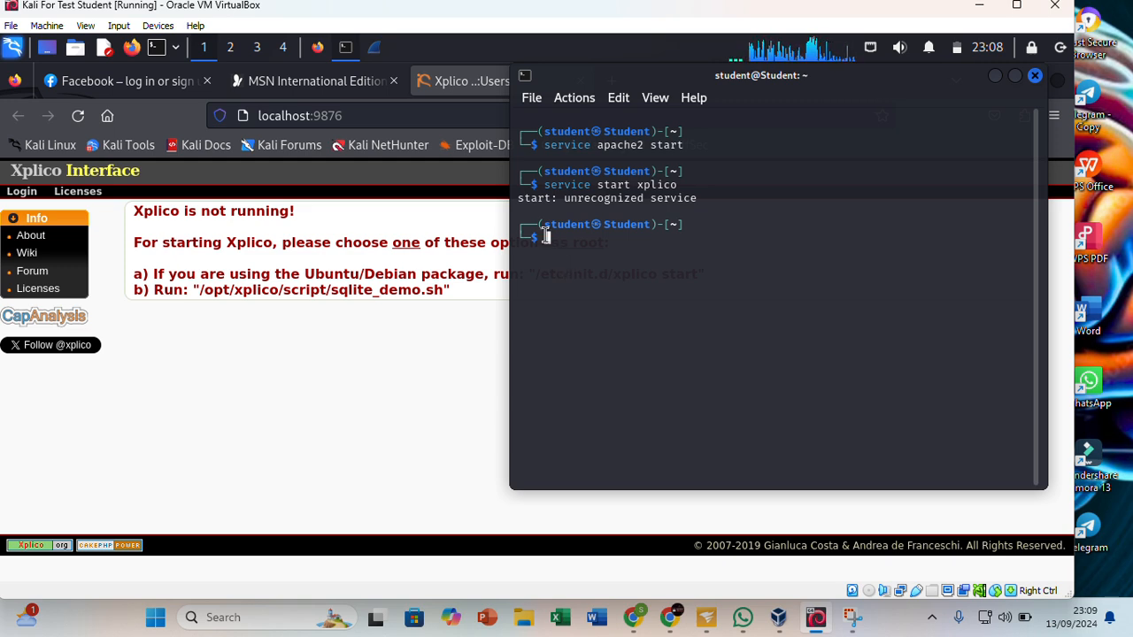
right_click(547, 237)
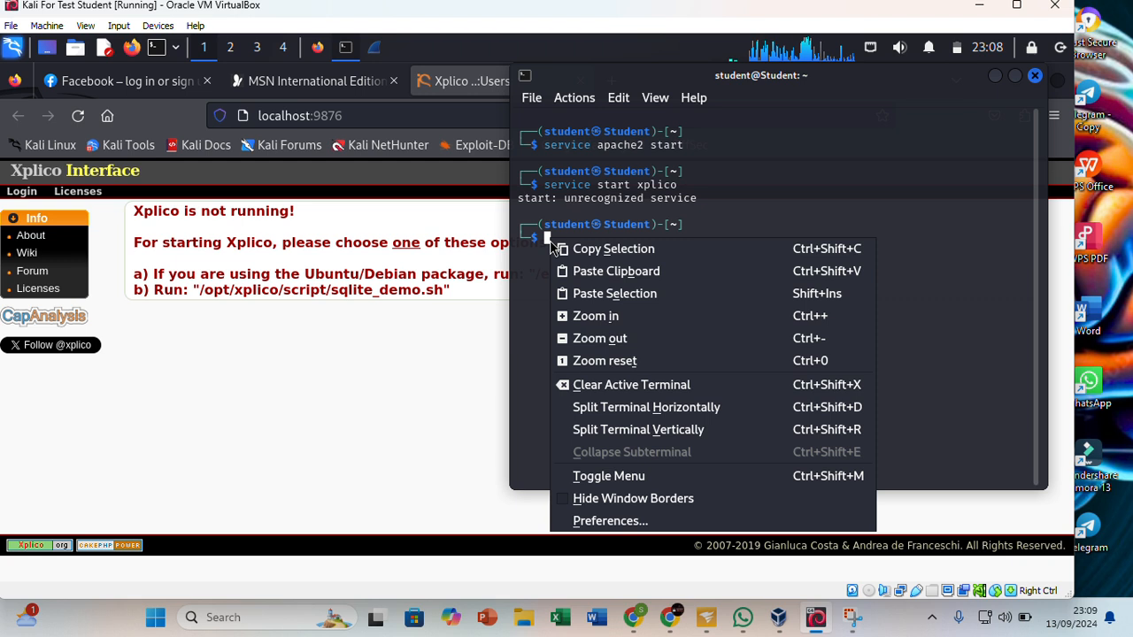
left_click(588, 278)
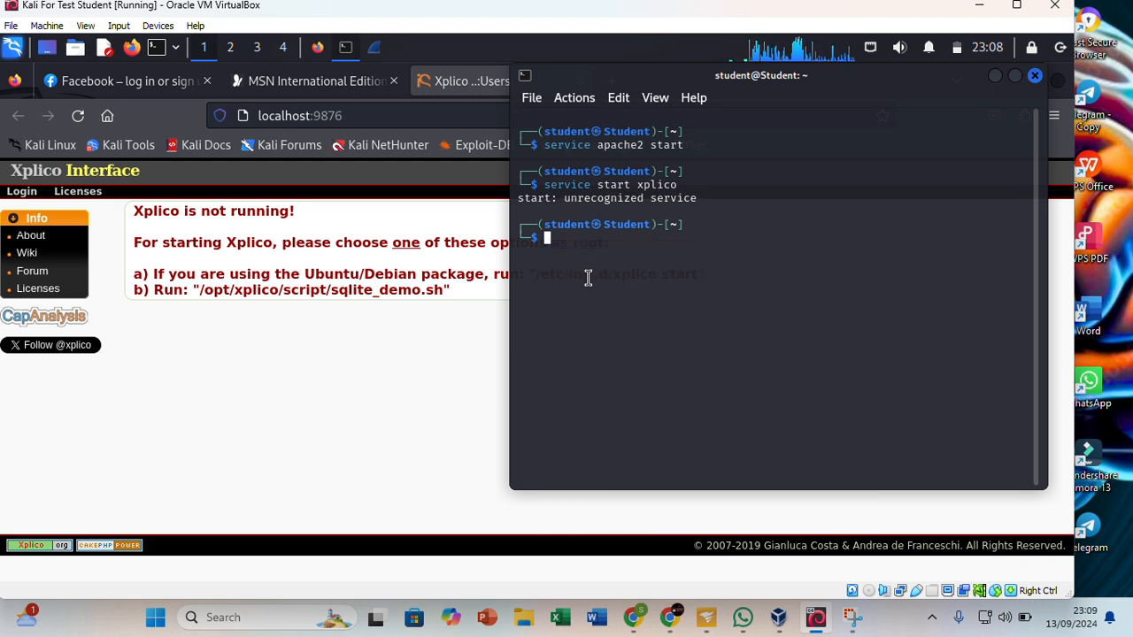
Copy the command "/etc/init.d/xplico start" again from the Xplico page in the browser.
left_click(466, 295)
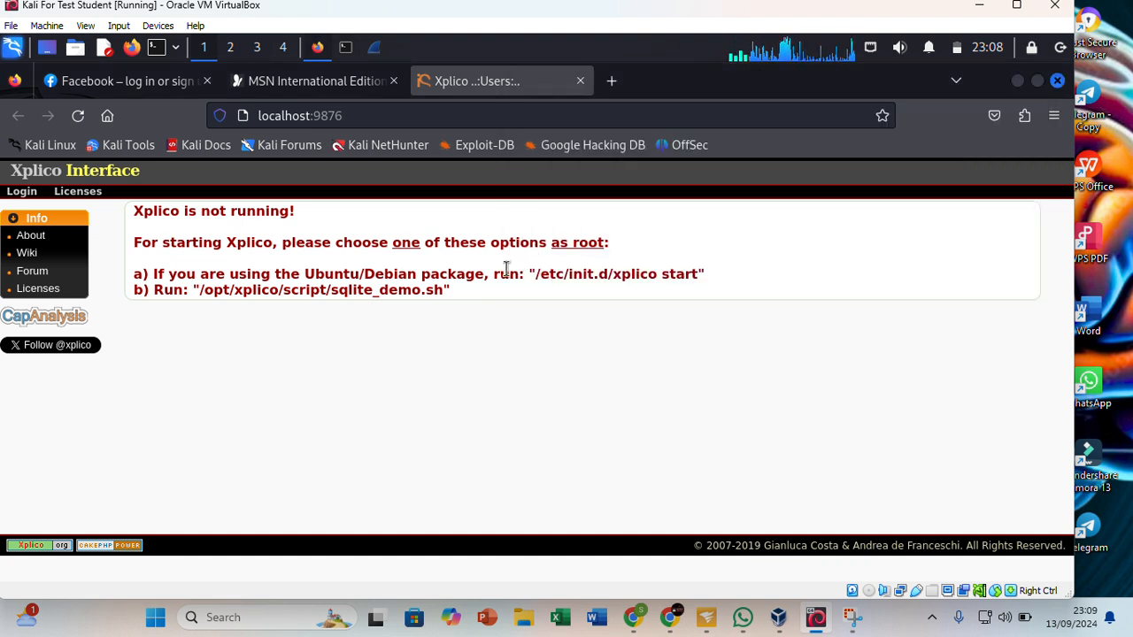
left_click_drag(535, 275, 700, 274)
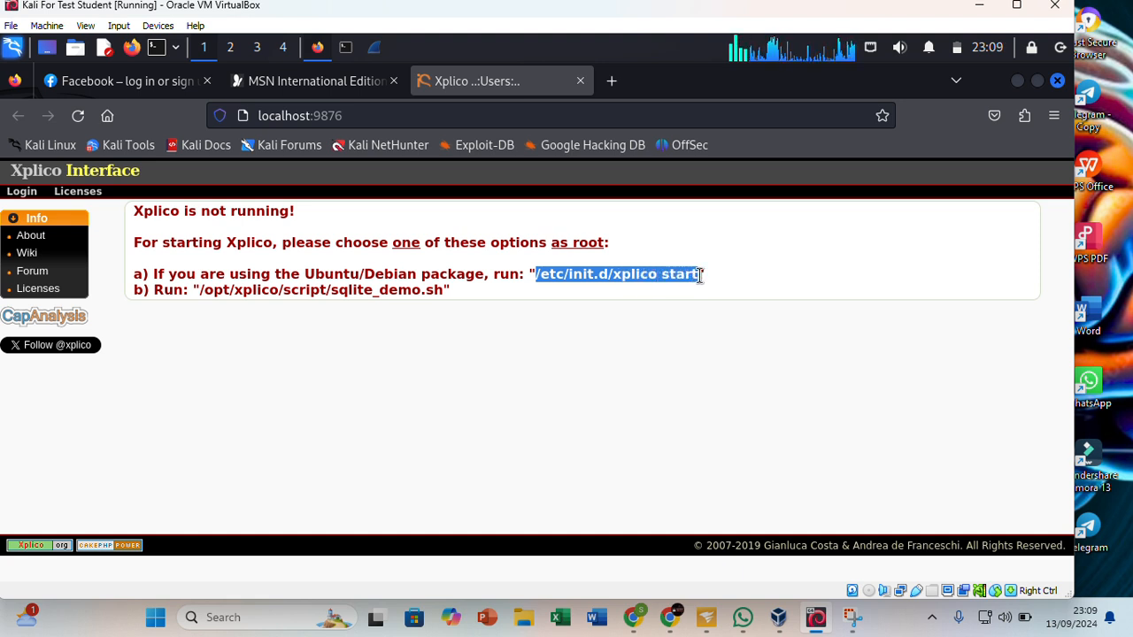
right_click(682, 276)
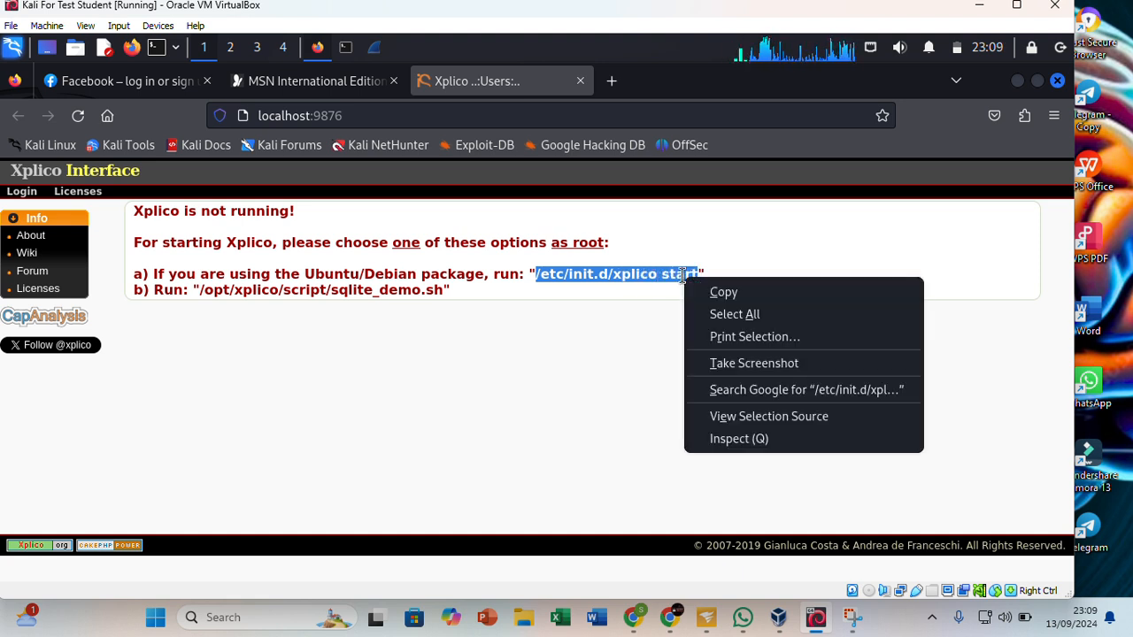
left_click(724, 294)
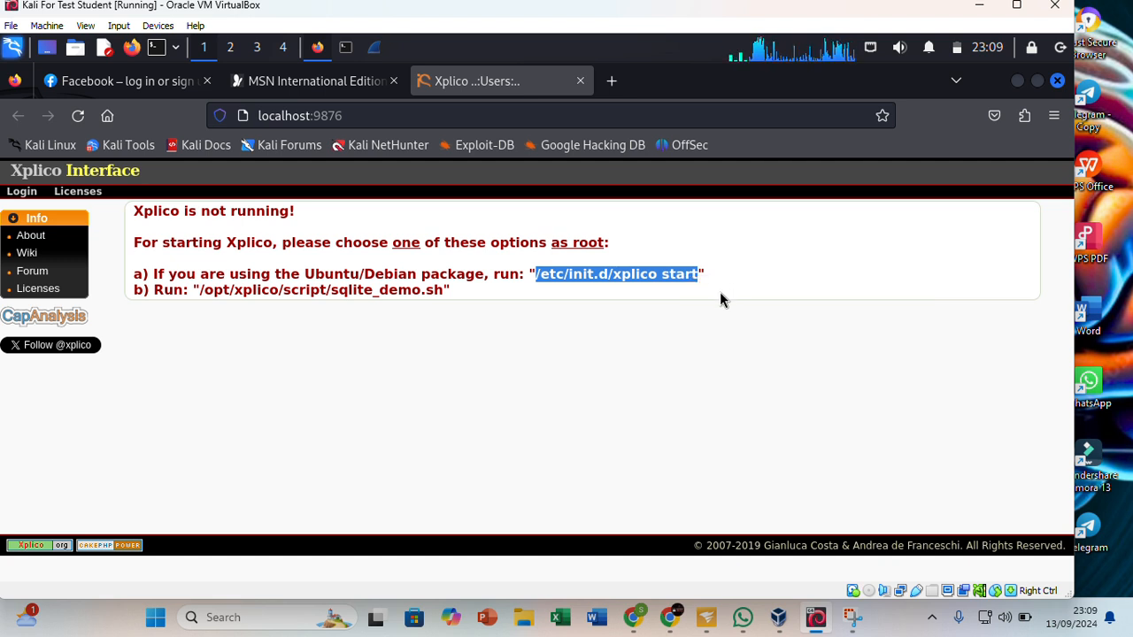
Paste and run "/etc/init.d/xplico start" in the terminal, authenticating with the account password.
left_click(345, 54)
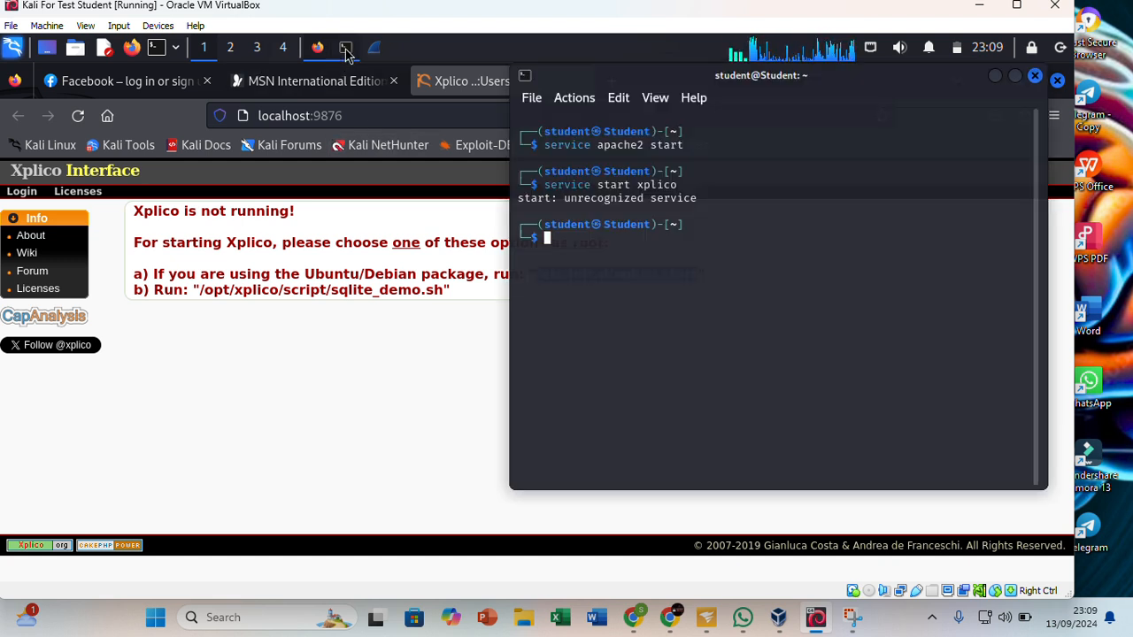
right_click(549, 240)
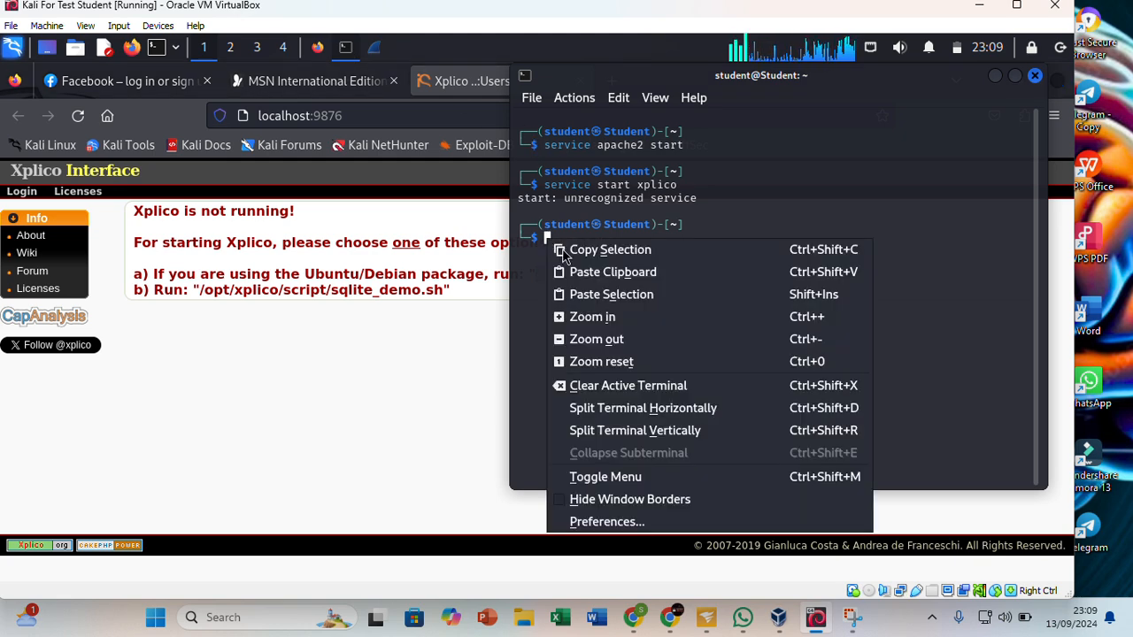
left_click(592, 274)
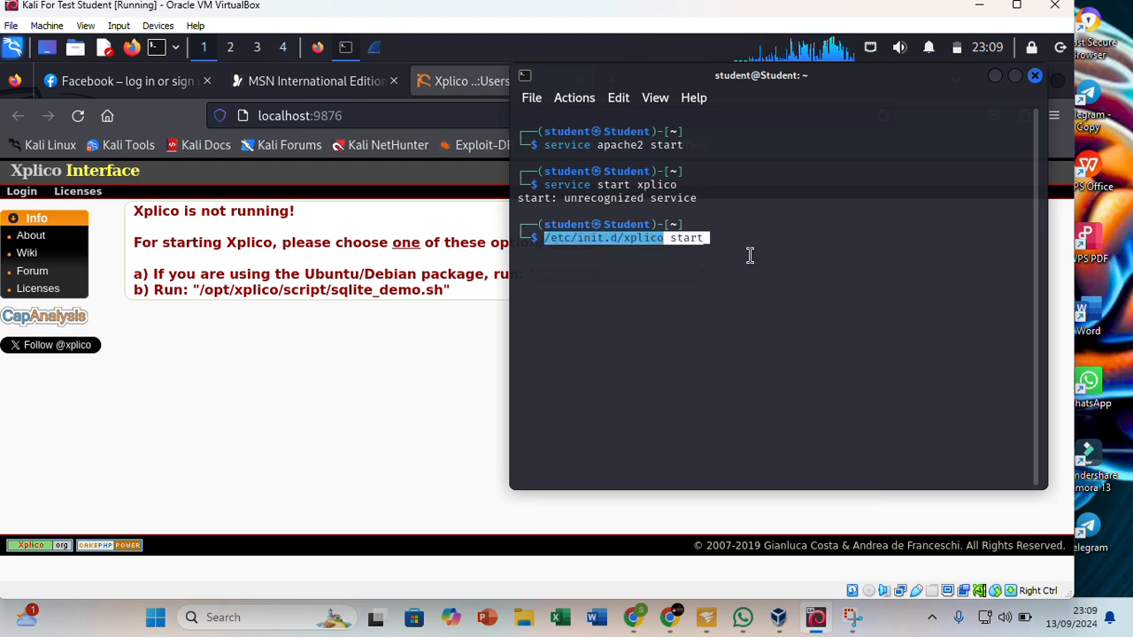
key("Return")
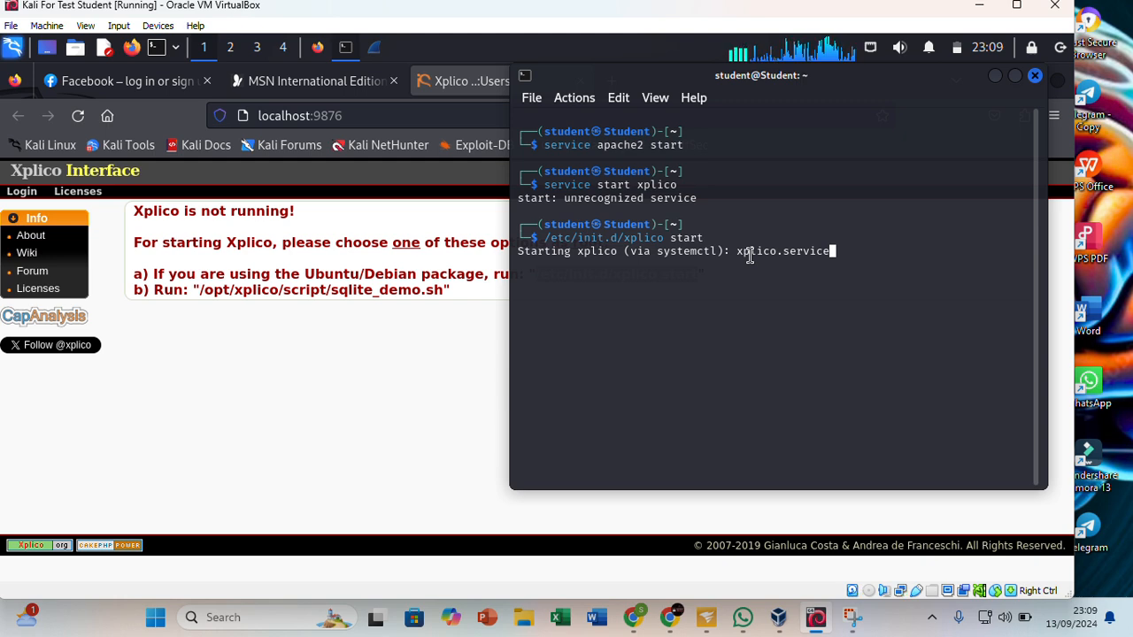
type("•••••")
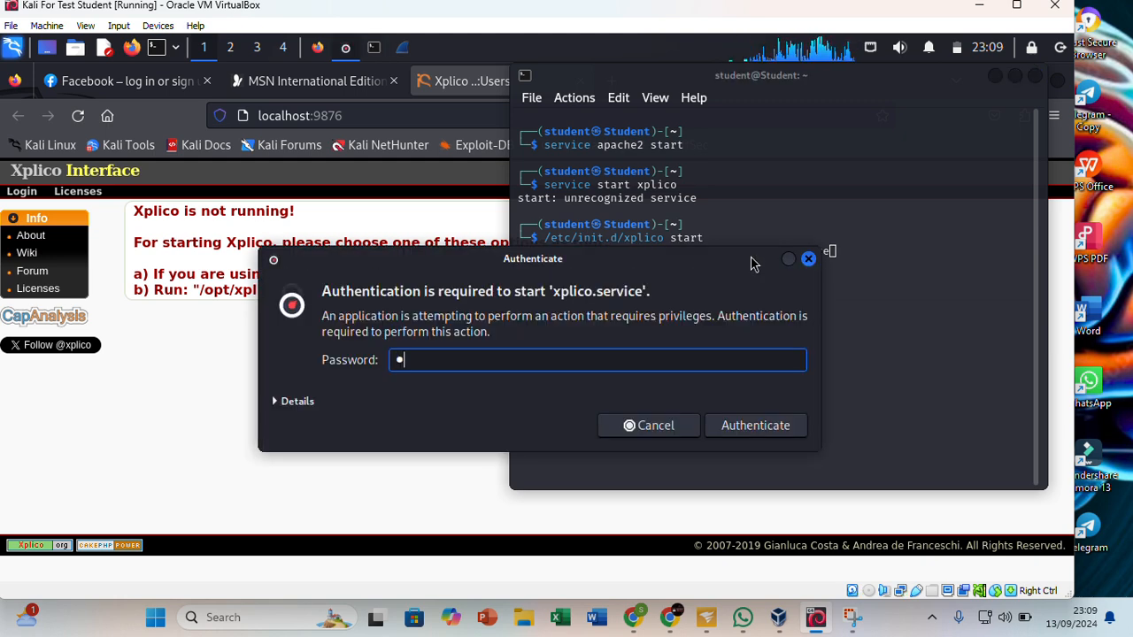
type("••")
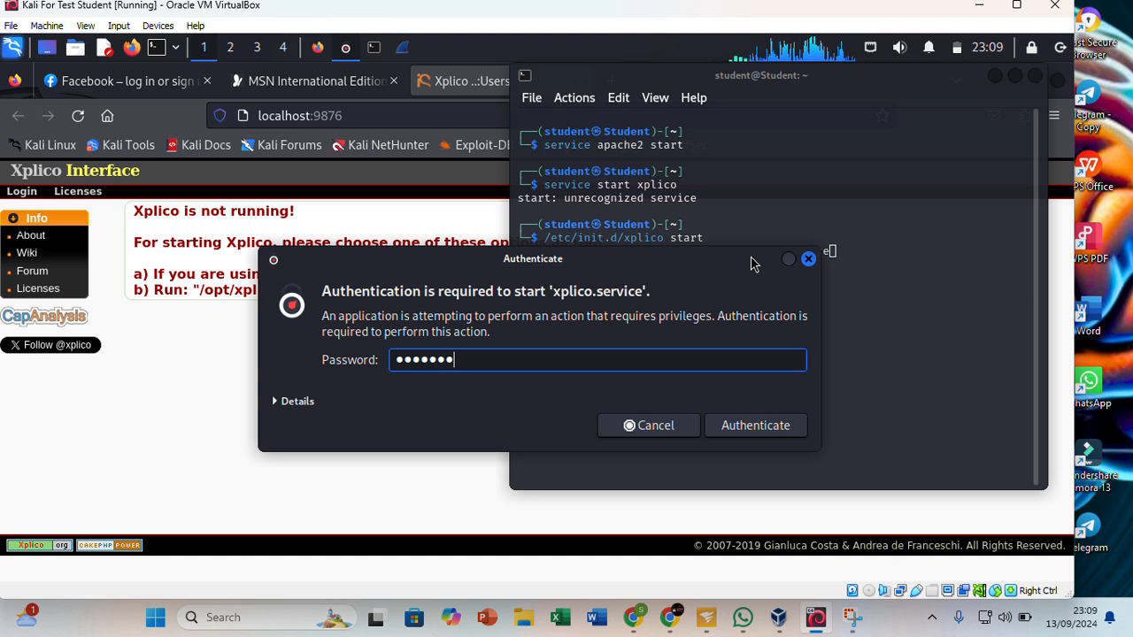
left_click(753, 432)
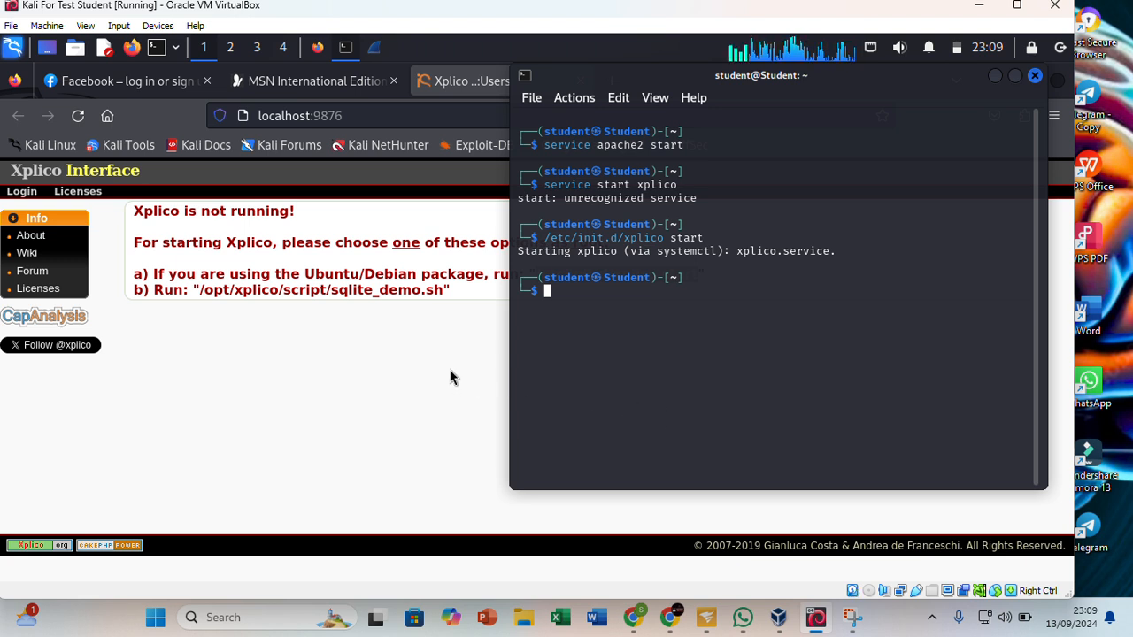
Reload localhost:9876 in the browser and log in to Xplico with the prefilled credentials.
left_click(412, 329)
left_click(78, 116)
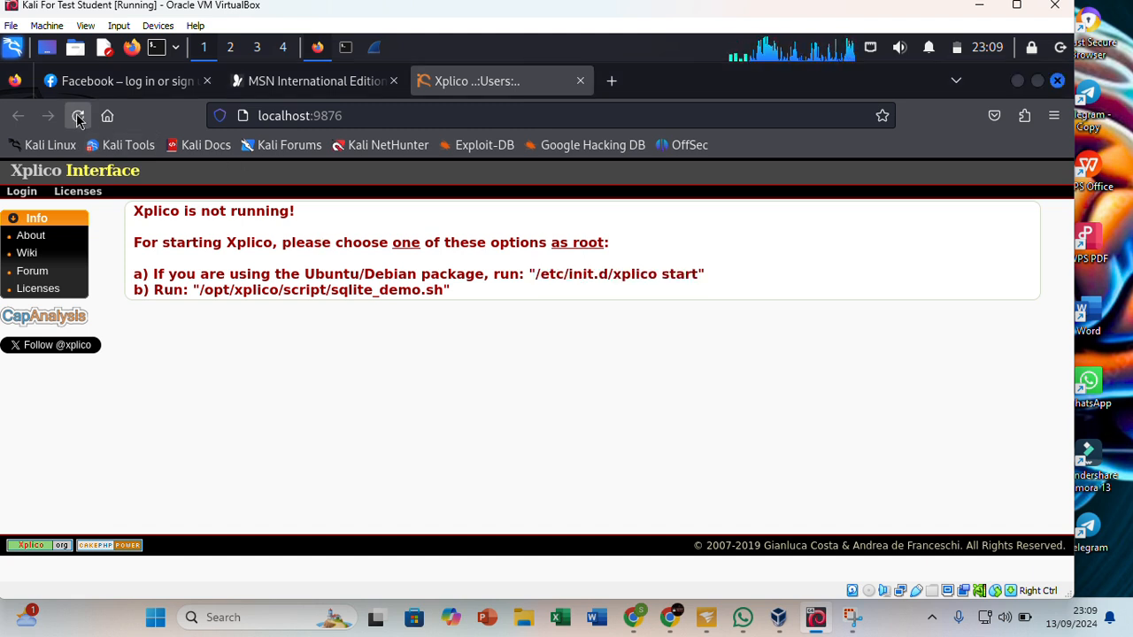
left_click(78, 116)
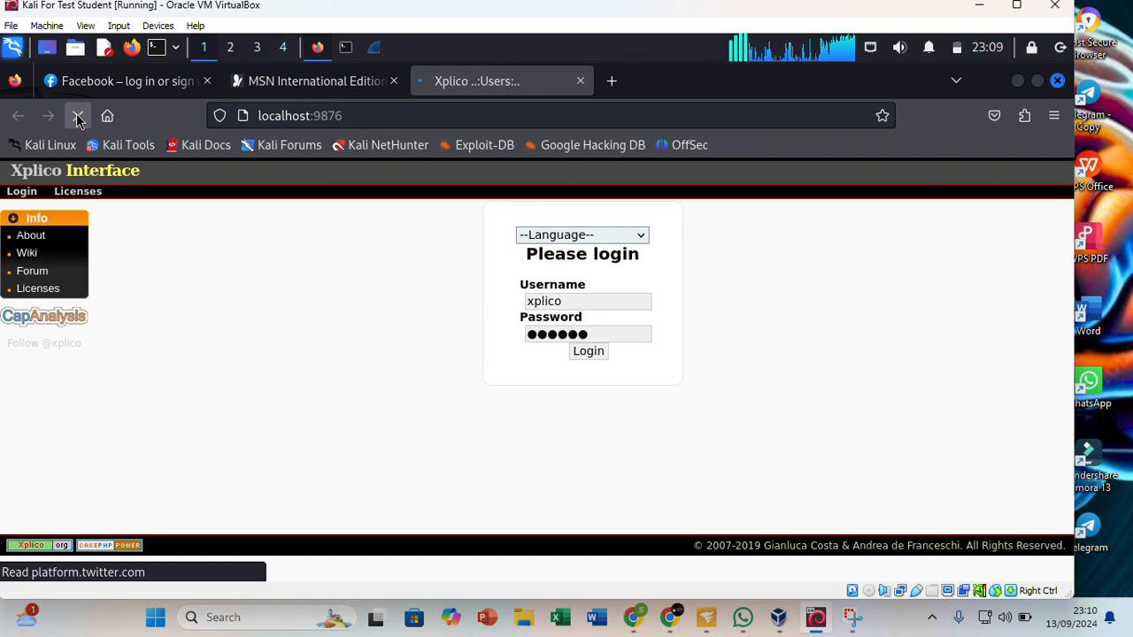
left_click(585, 357)
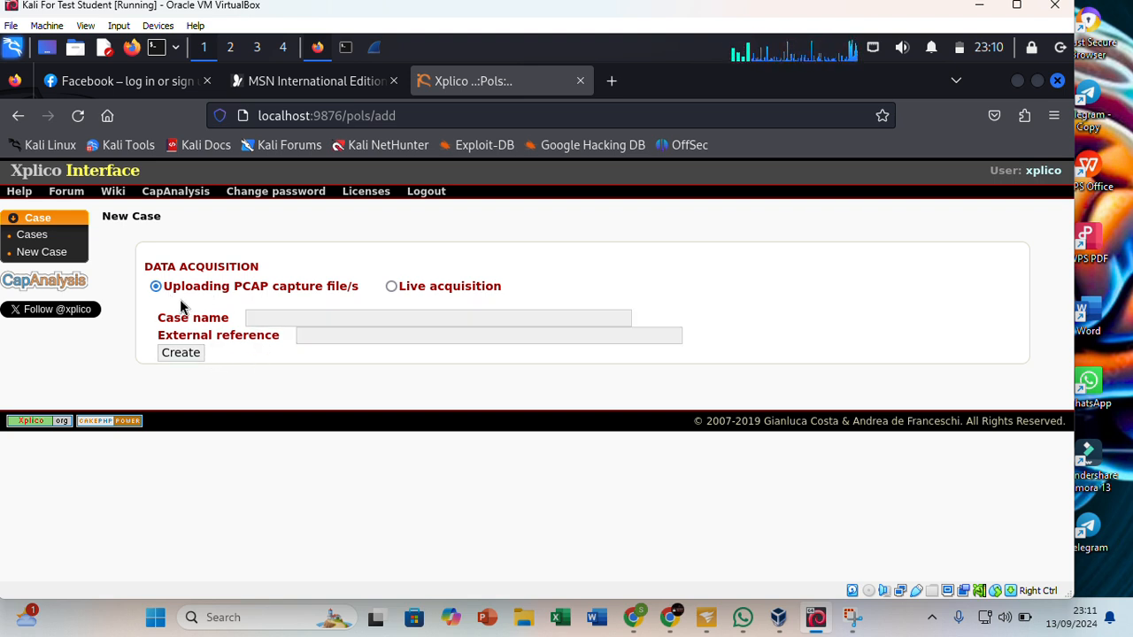
Create a new case named "sniff for 13/09/24" with PCAP capture file upload as its data acquisition.
left_click(287, 316)
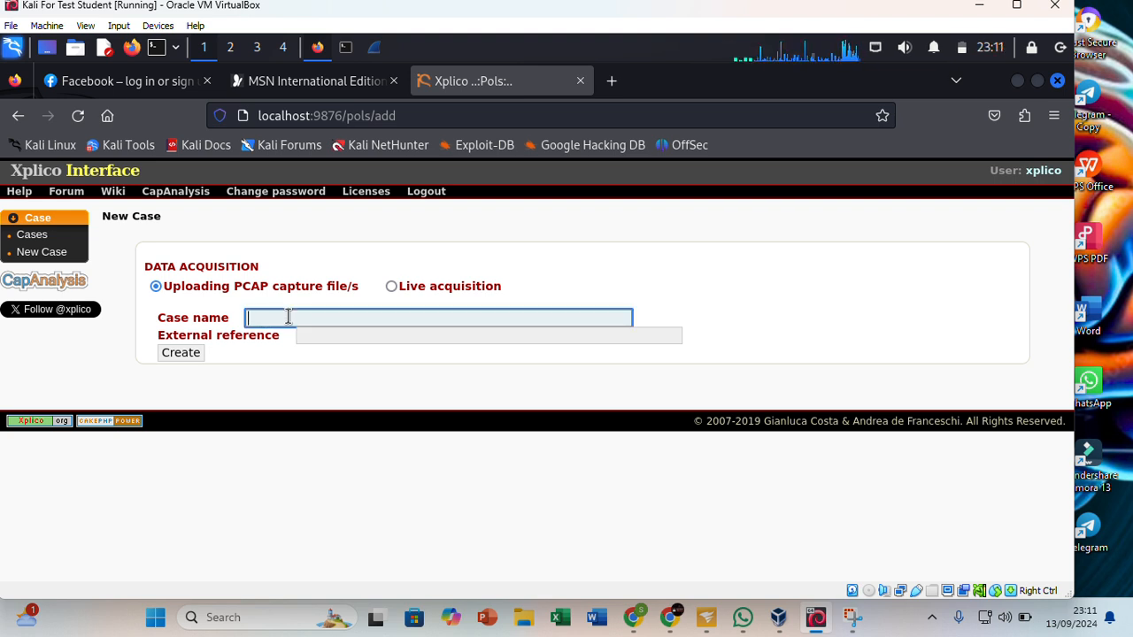
type("si")
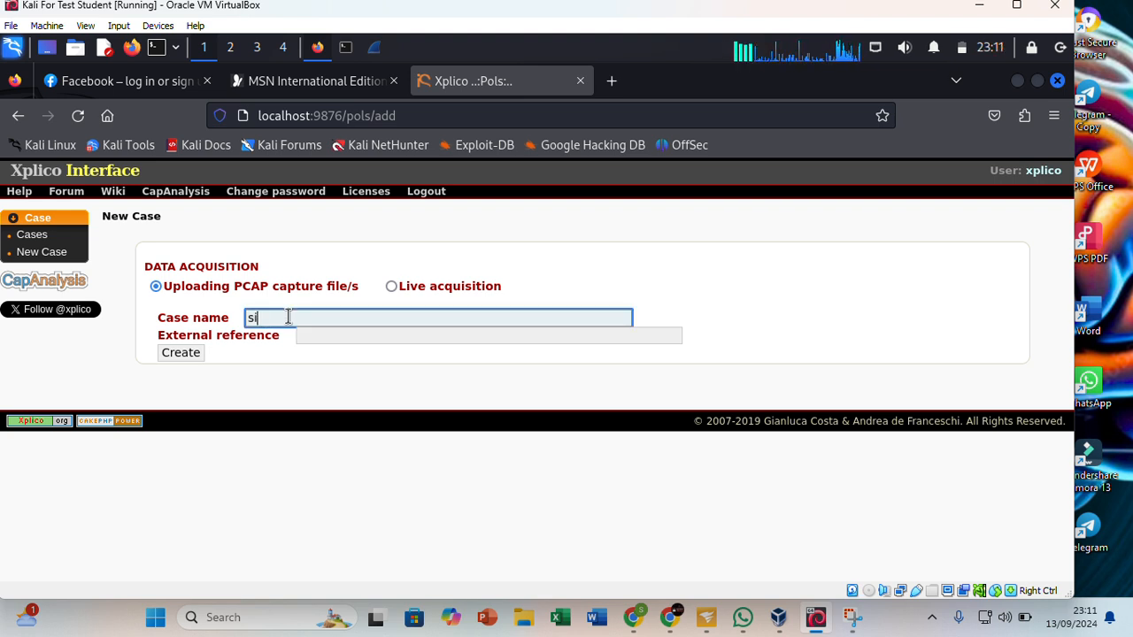
type("n")
key("BackSpace")
key("BackSpace")
type("ni")
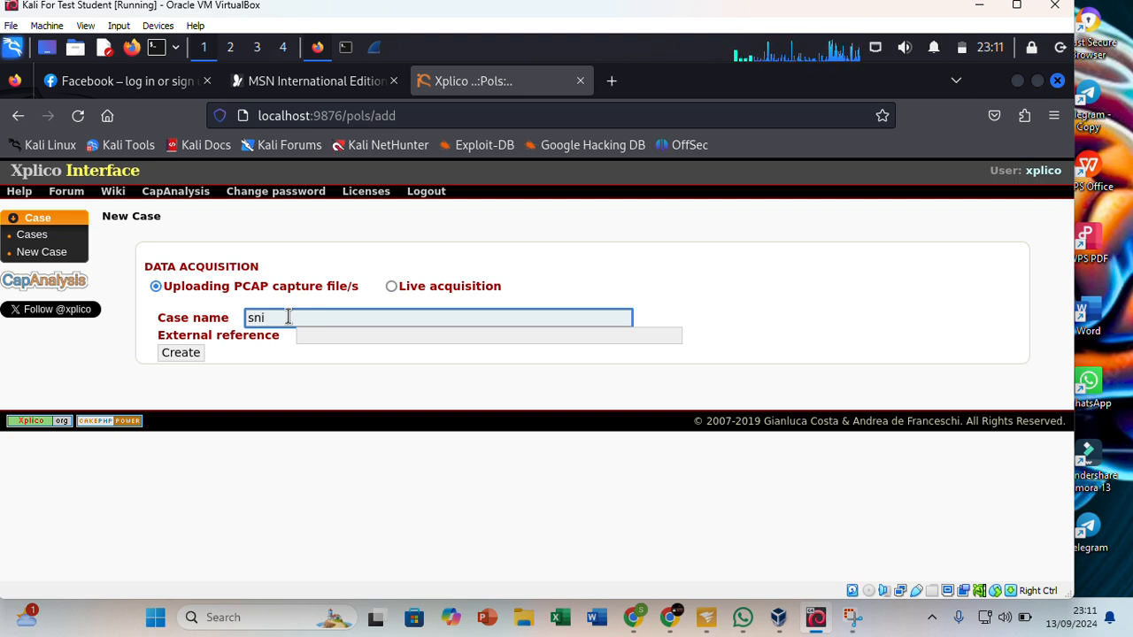
type("ff for ")
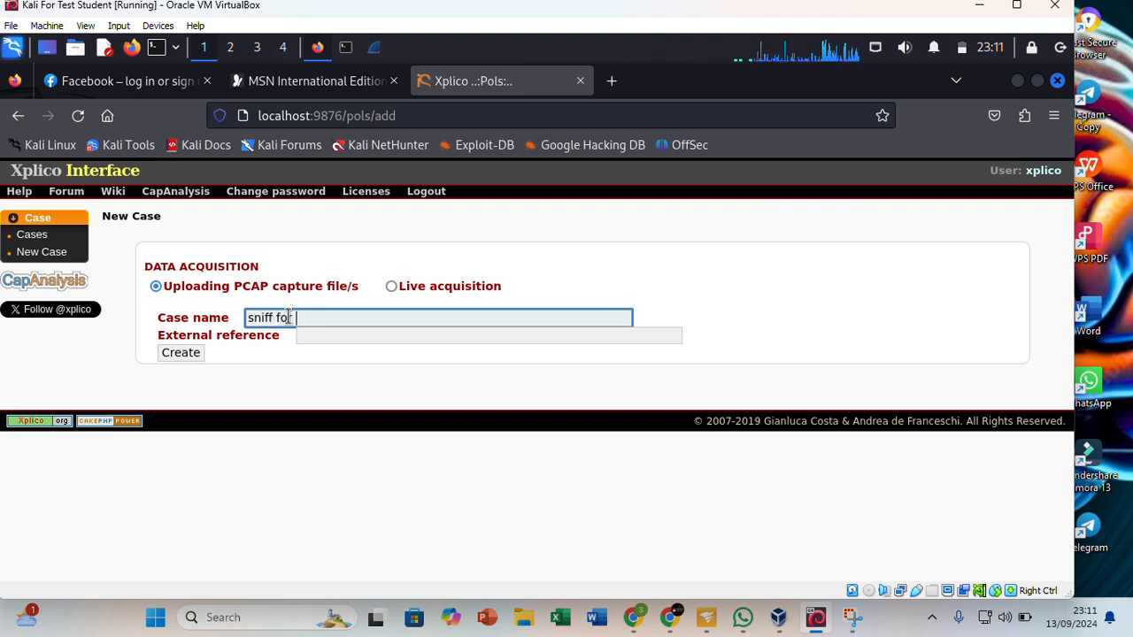
type("14")
key("BackSpace")
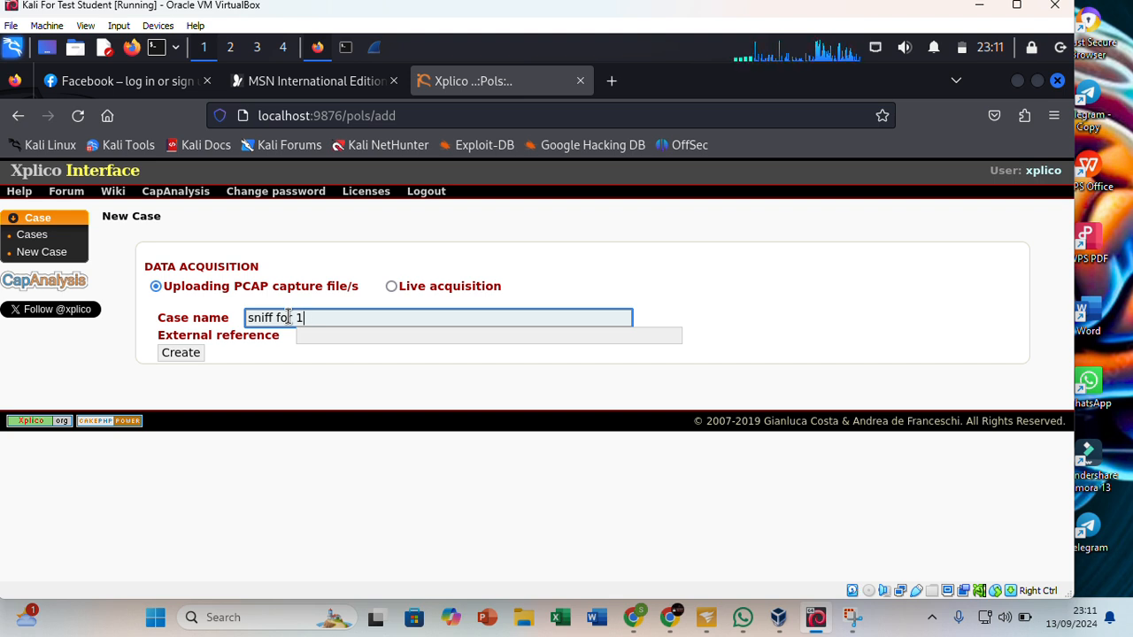
type("3/")
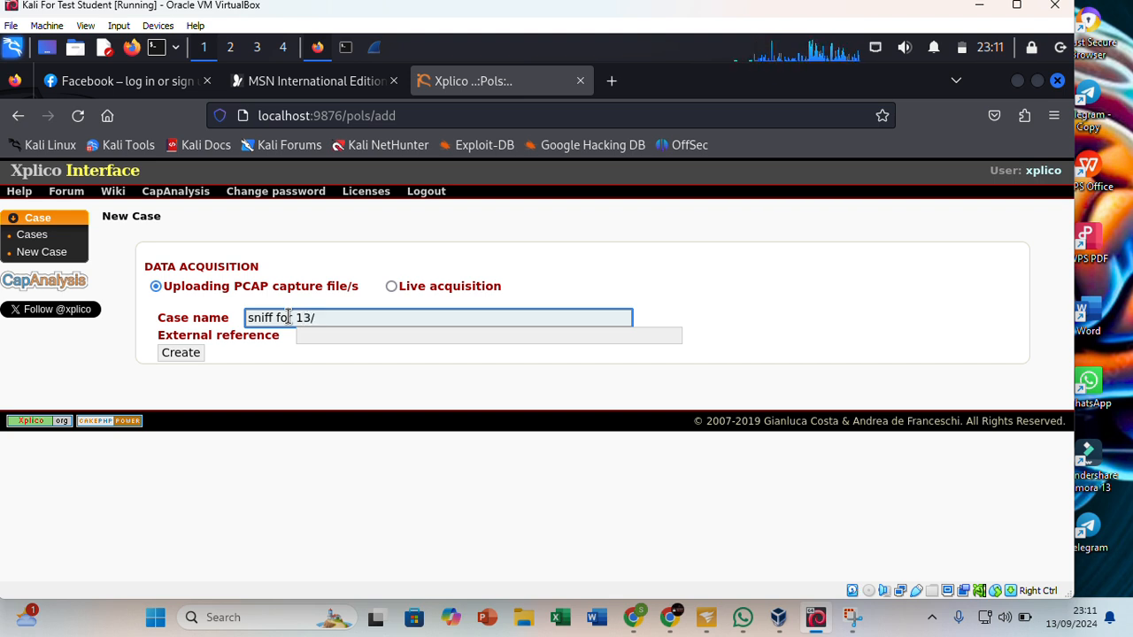
type("0")
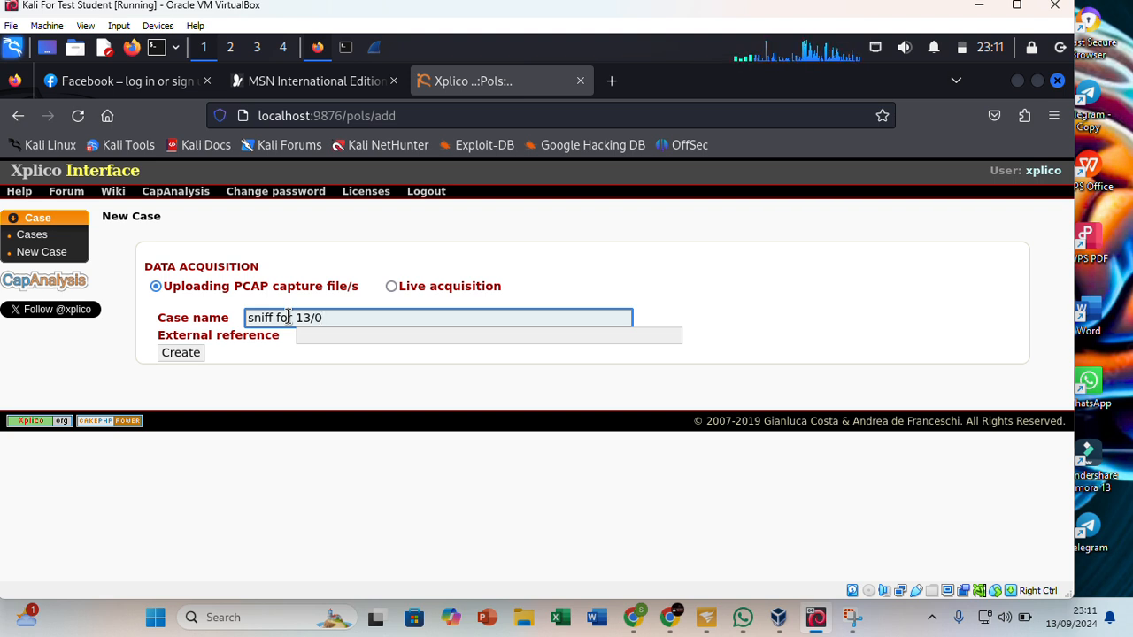
type("9/")
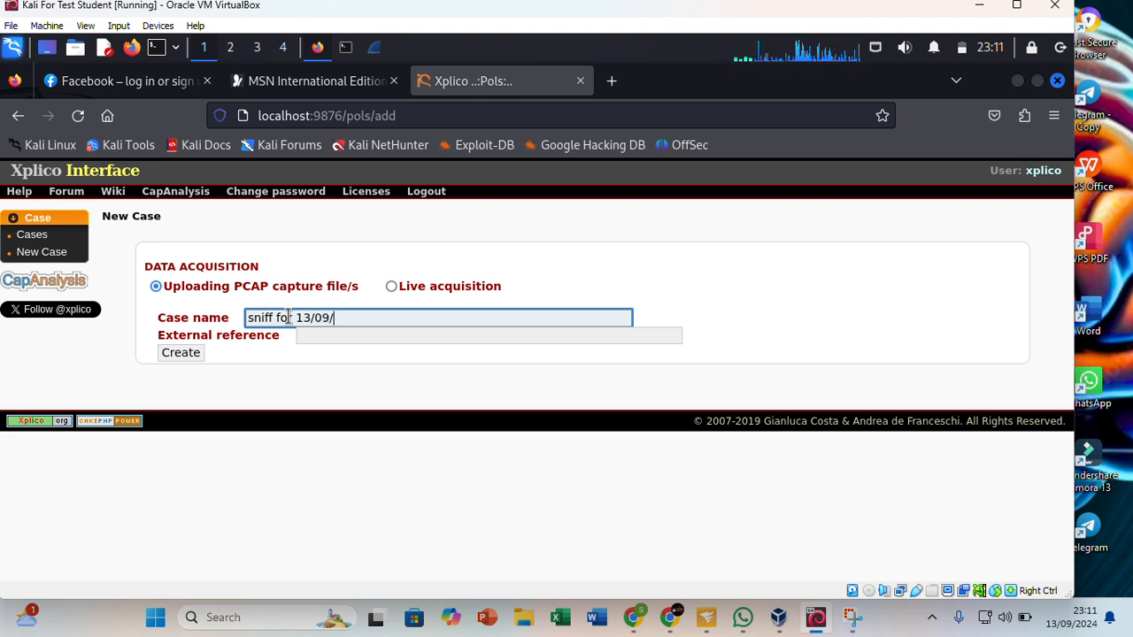
type("2")
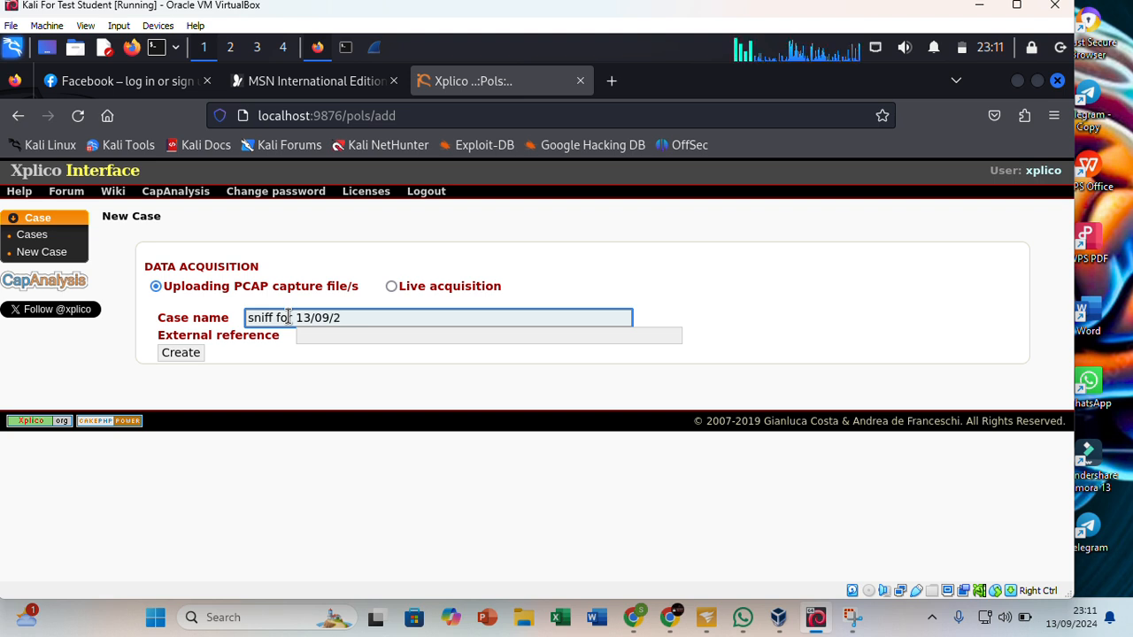
type("4")
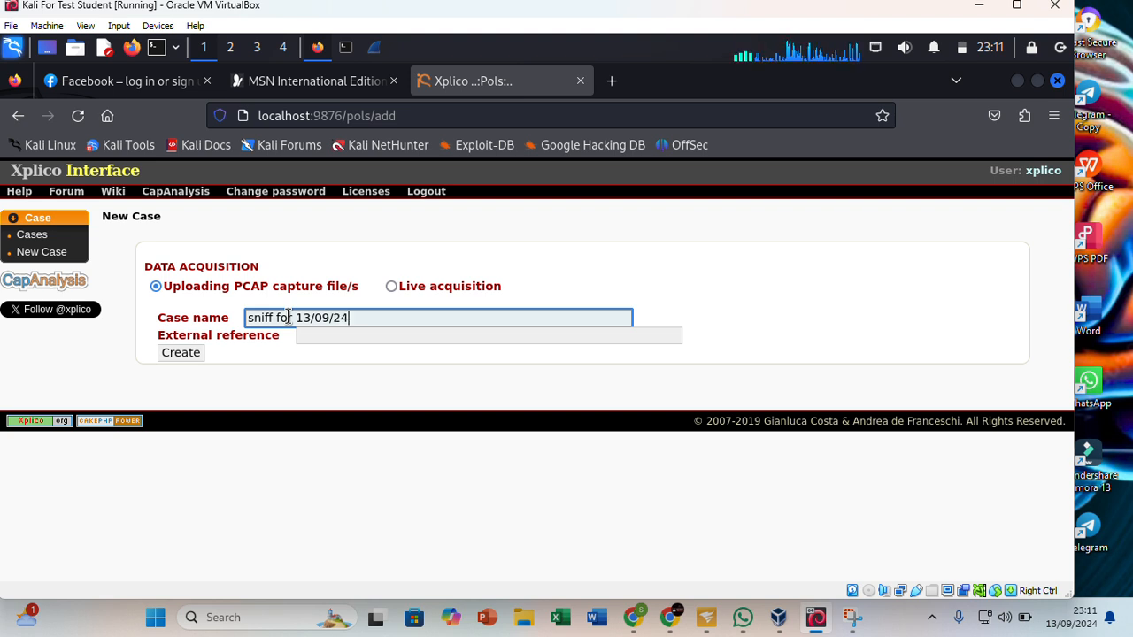
left_click(188, 354)
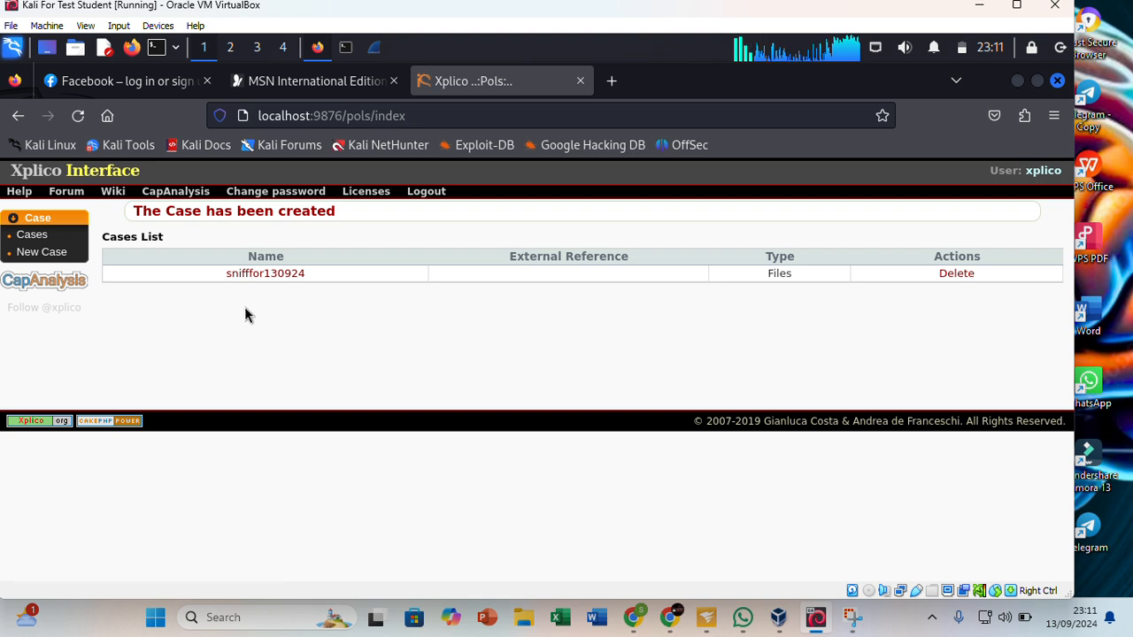
Open the snifffor130924 case and create a new listening session named "sniff packet".
left_click(56, 255)
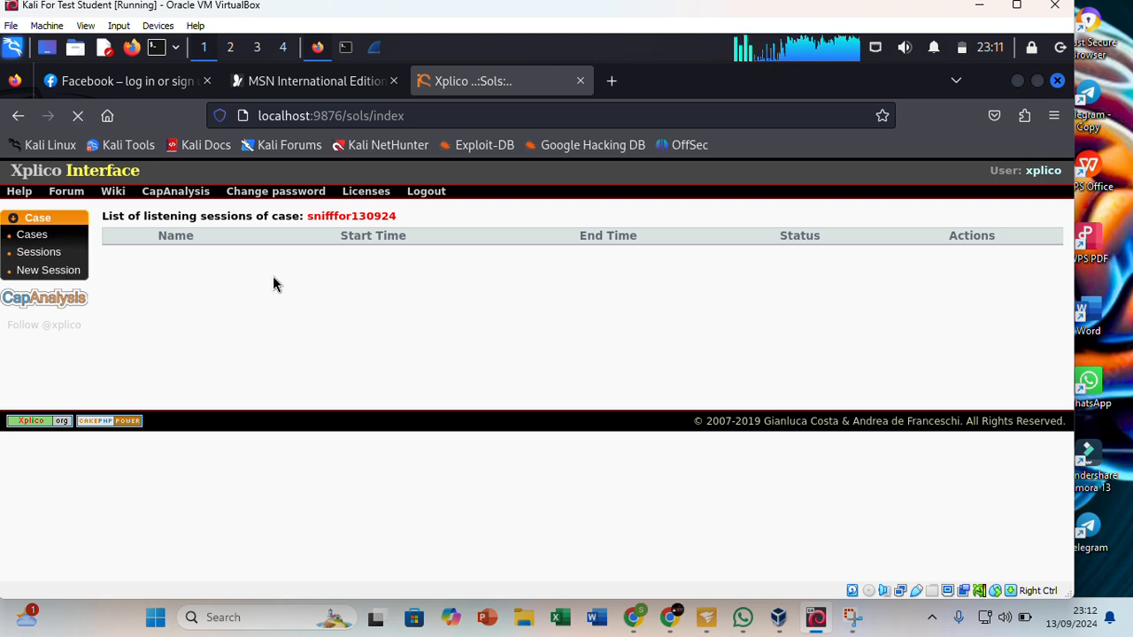
left_click(47, 271)
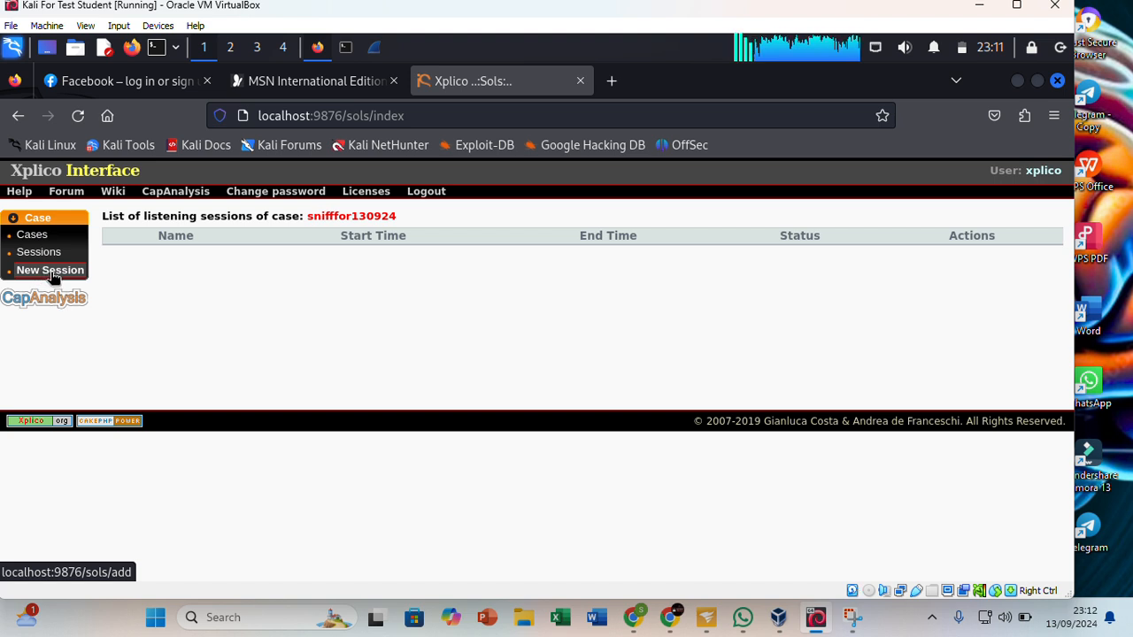
left_click(46, 271)
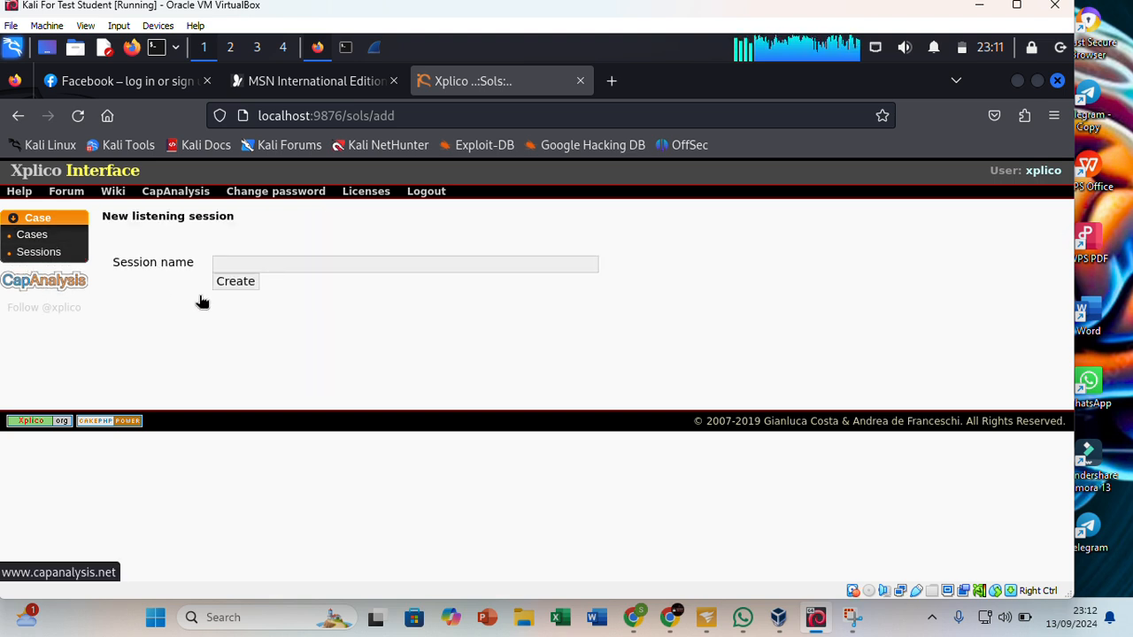
left_click(313, 262)
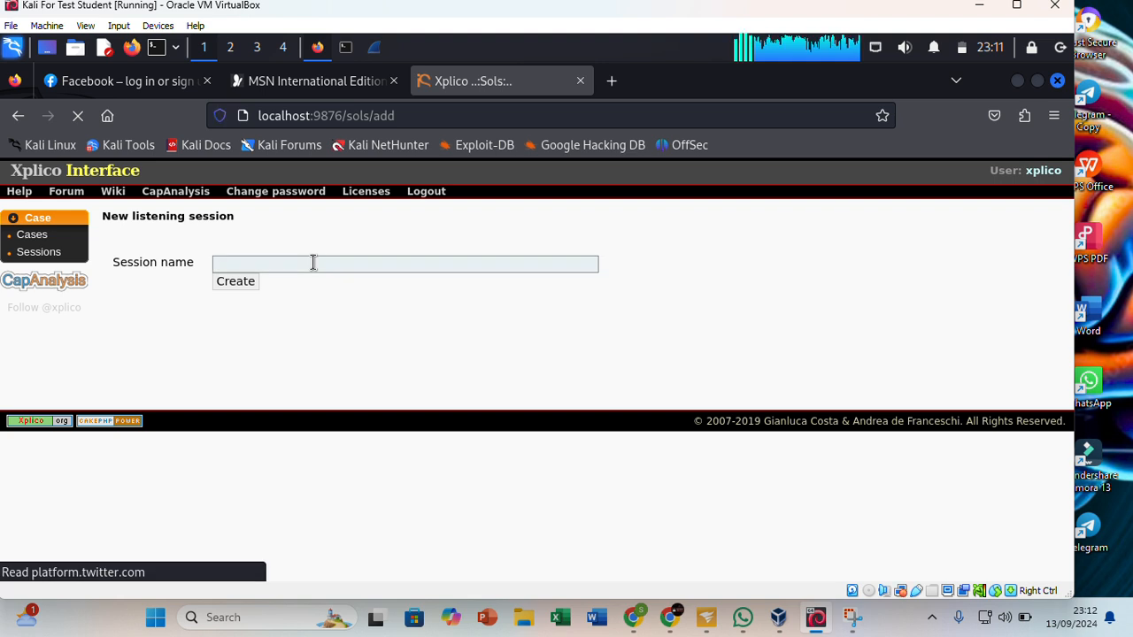
key("Return")
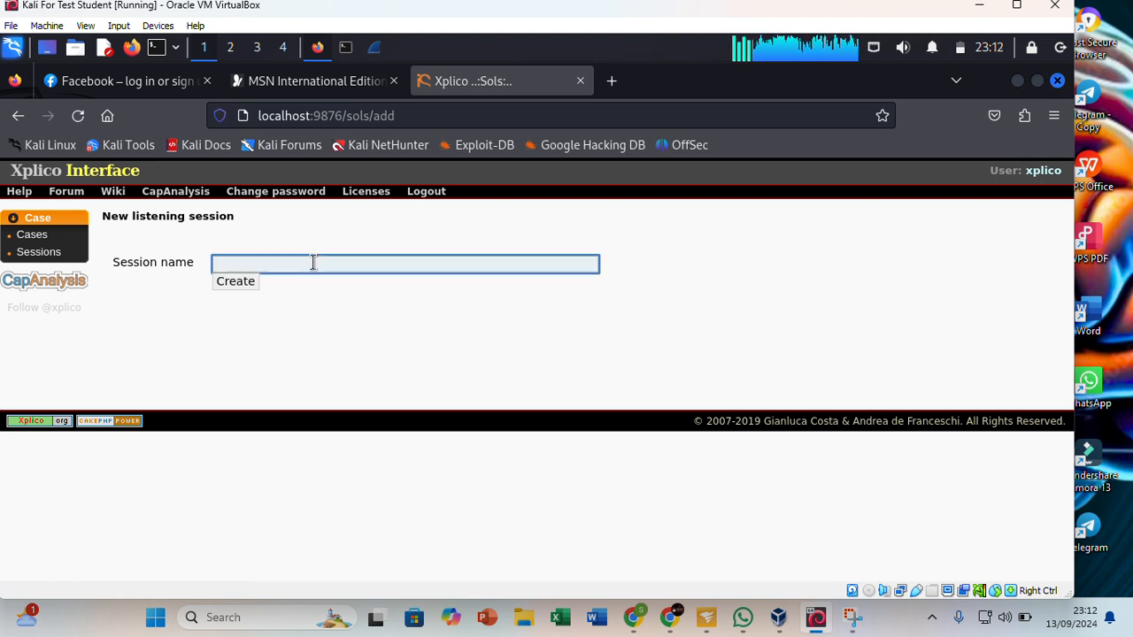
type("sniff")
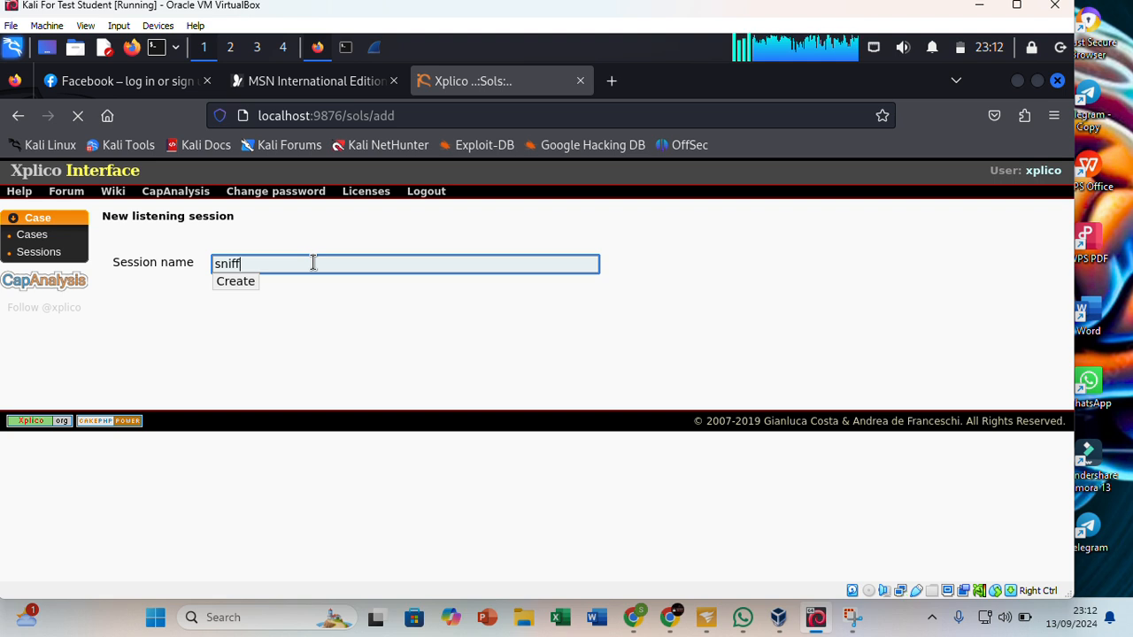
type(" pa")
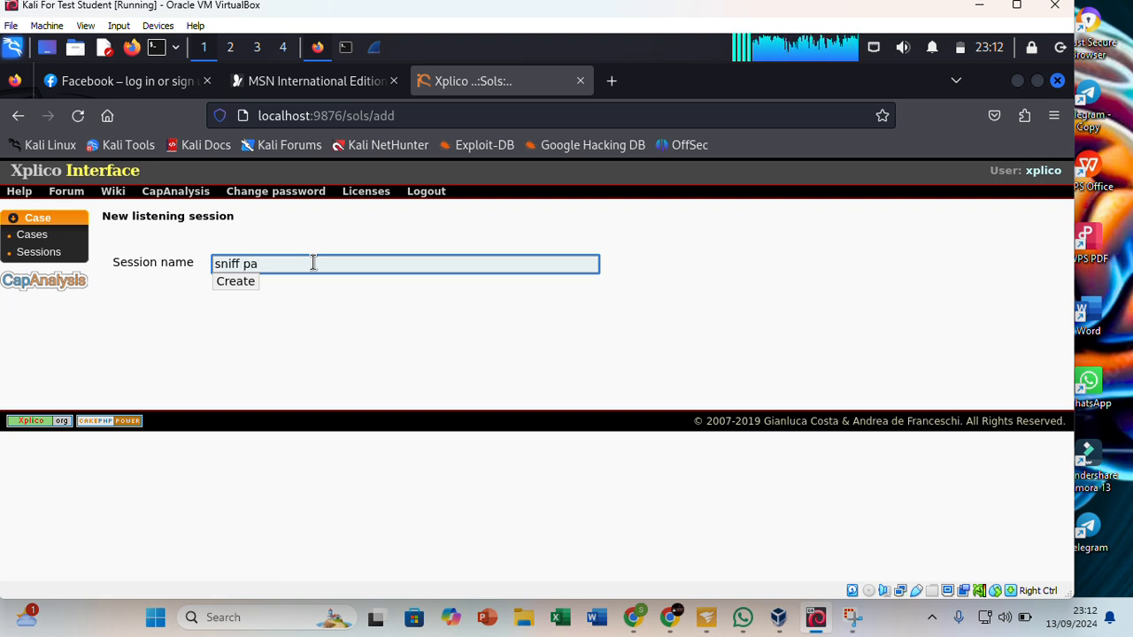
type("cket")
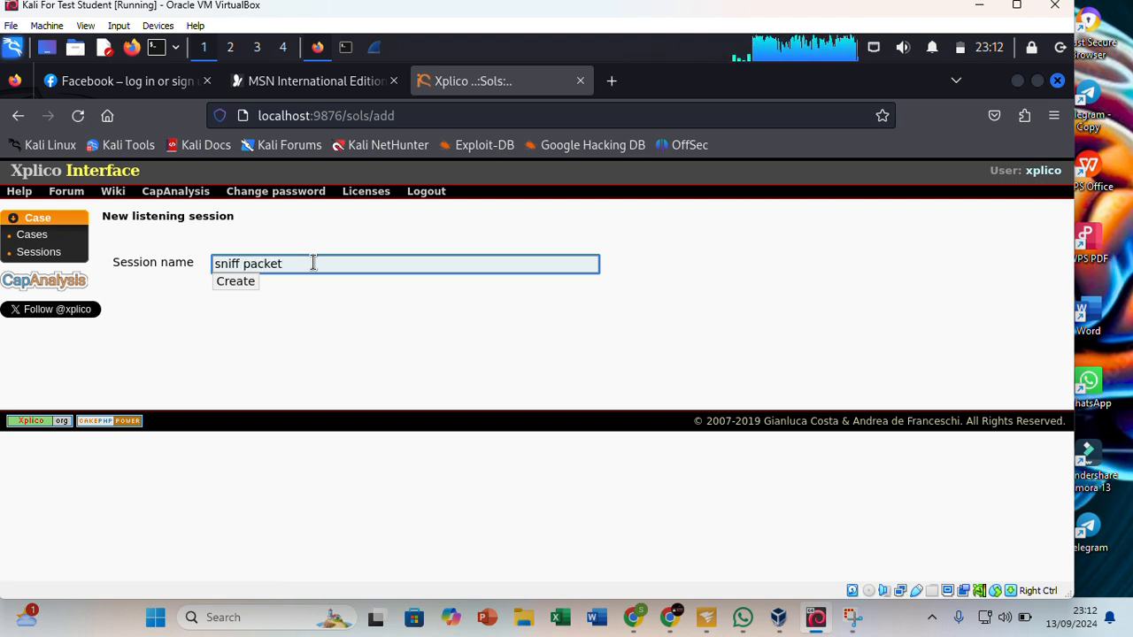
left_click(243, 288)
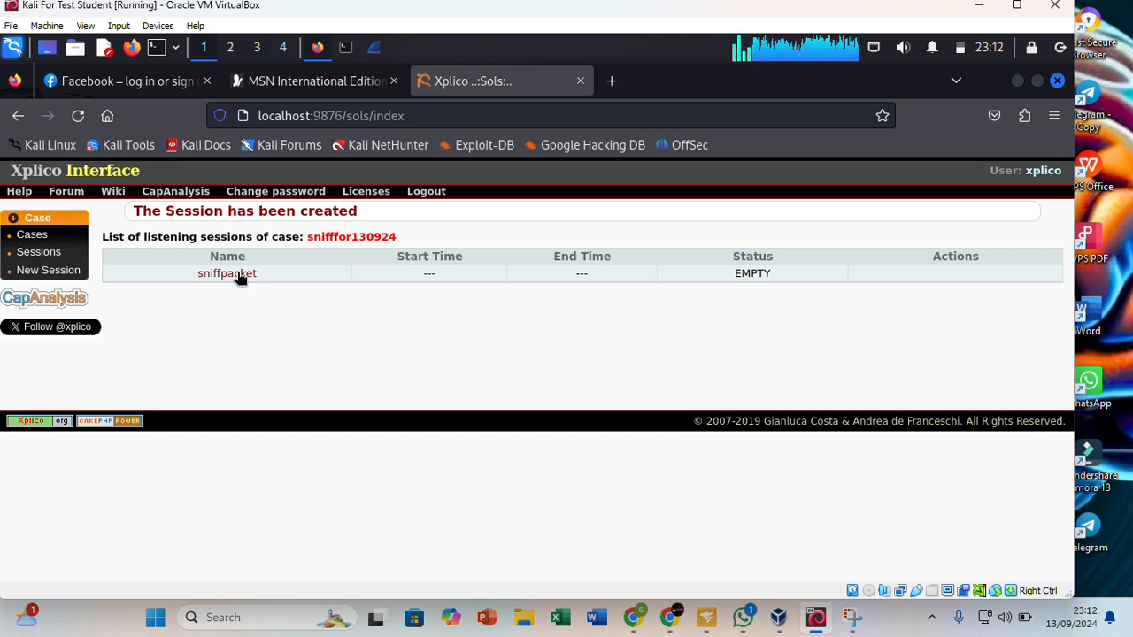
Open the sniffpacket session and upload the capture file "sniff packet.pcapng" from the Desktop folder.
left_click(242, 277)
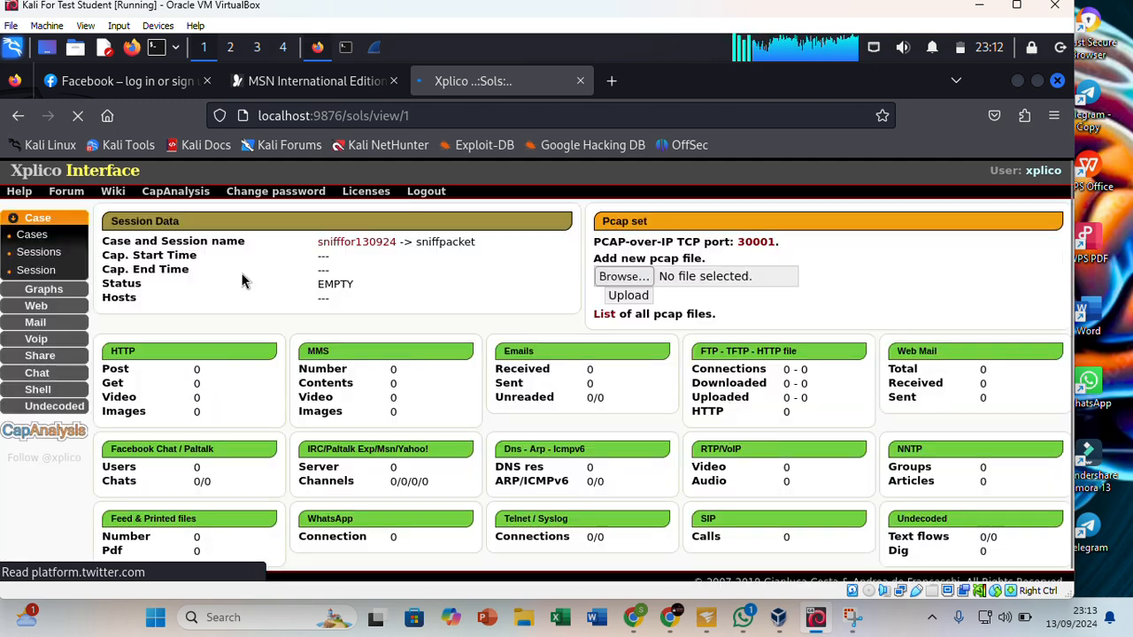
left_click(633, 281)
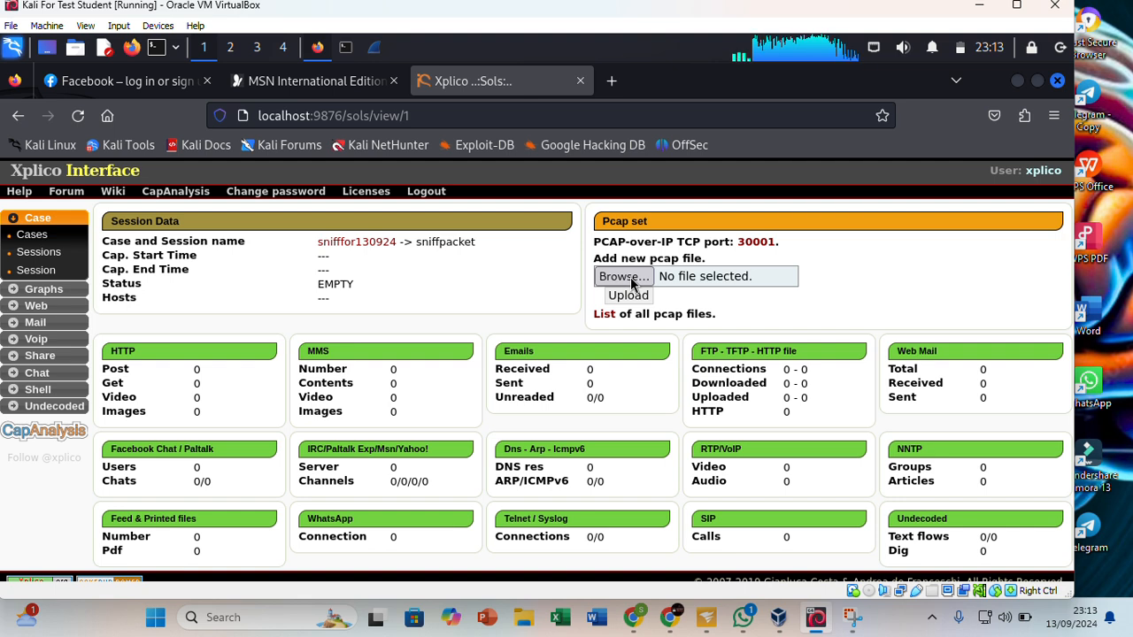
left_click(632, 281)
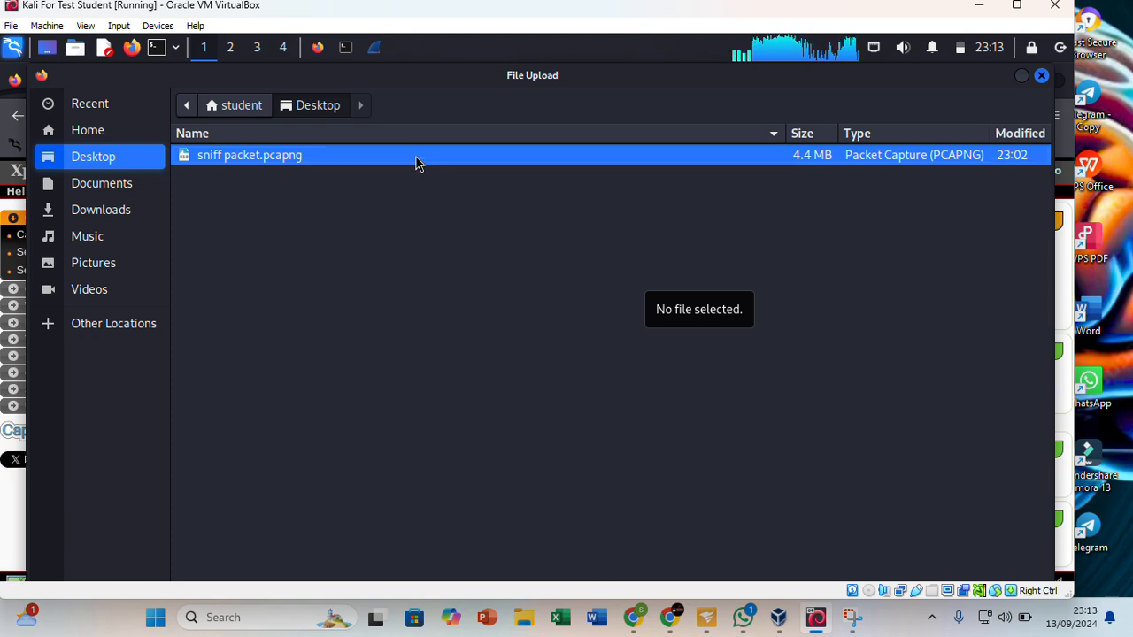
key("Return")
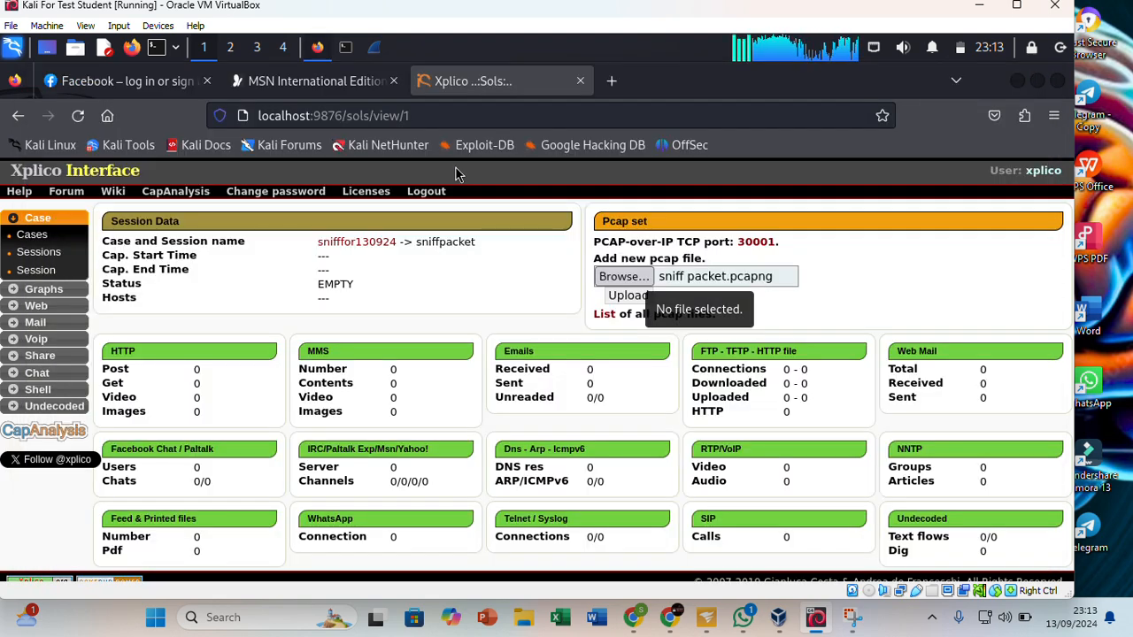
left_click(630, 300)
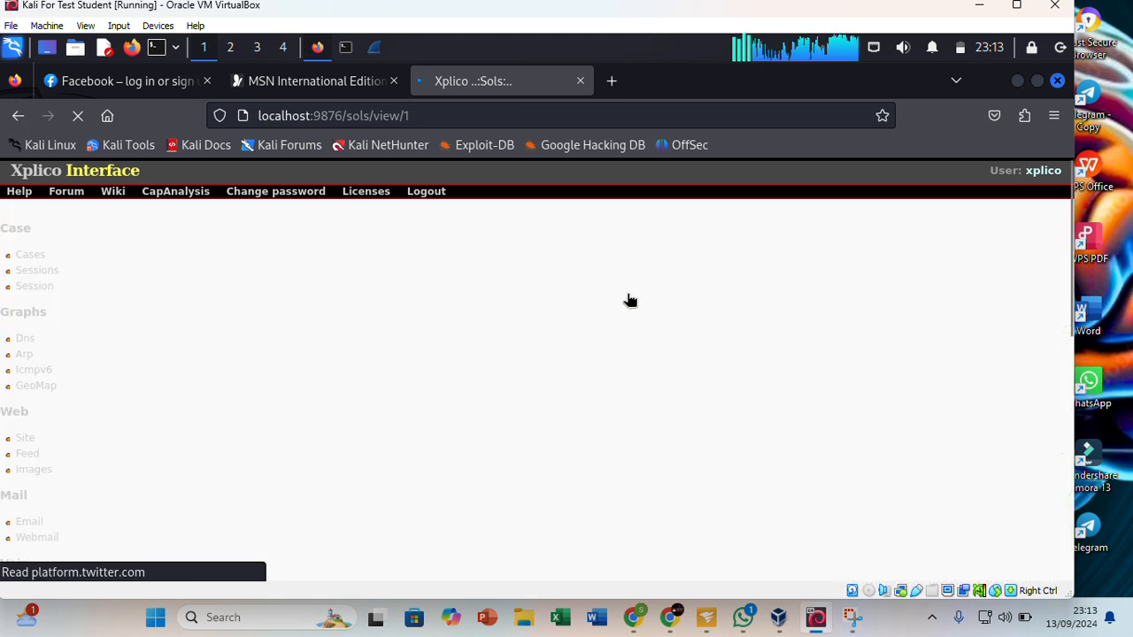
Return to the case's list of listening sessions and check the sniffpacket session's status.
mouse_move(747, 620)
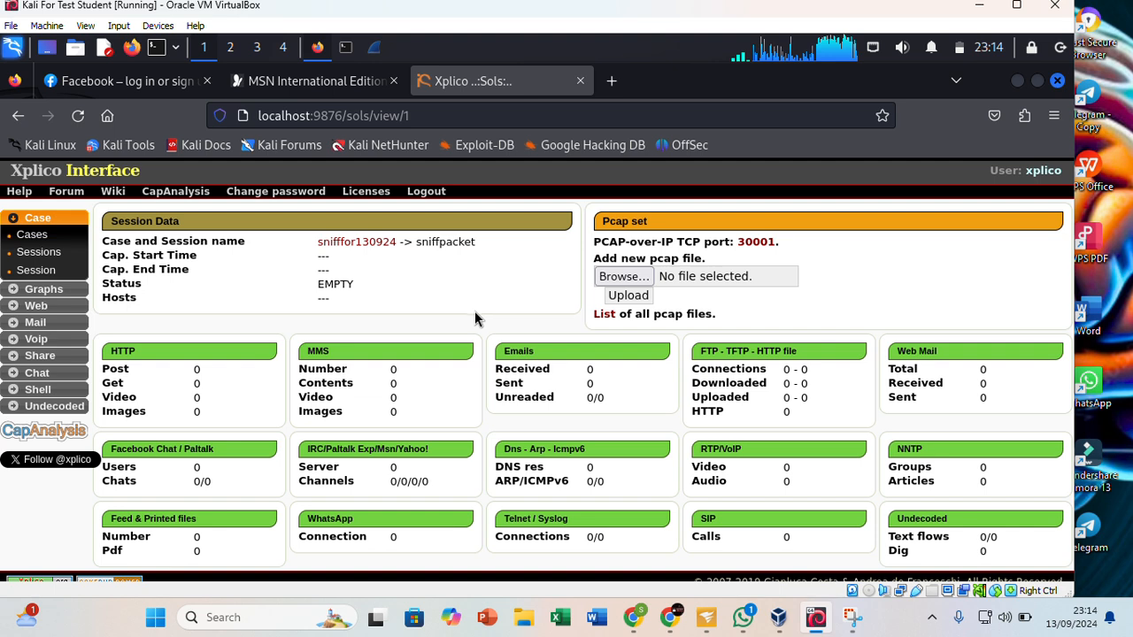
left_click(375, 243)
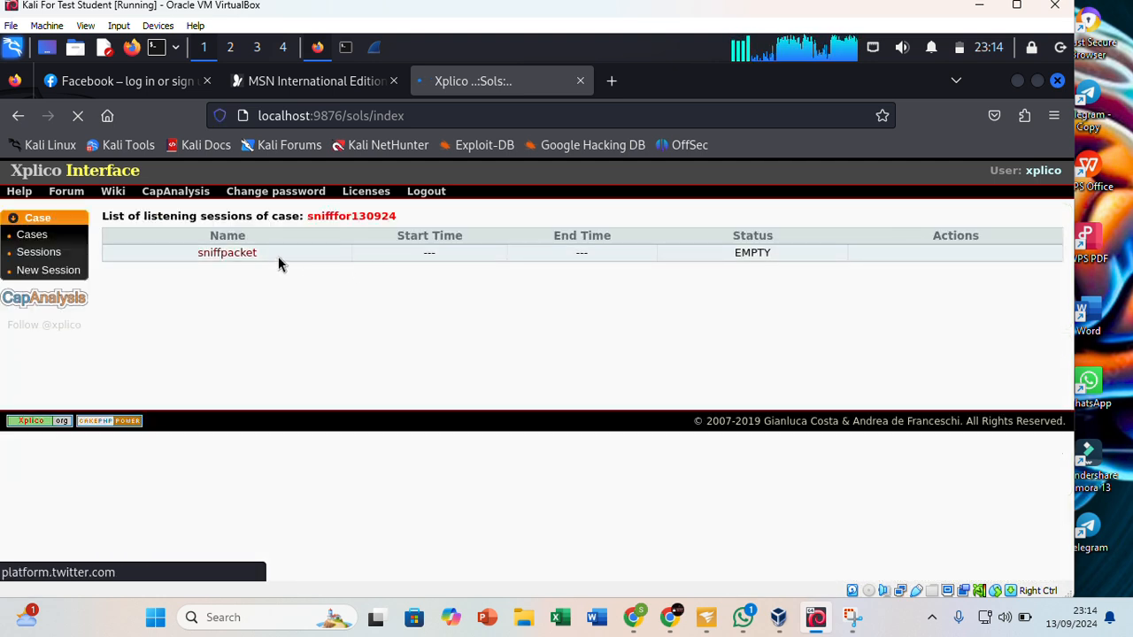
left_click(42, 257)
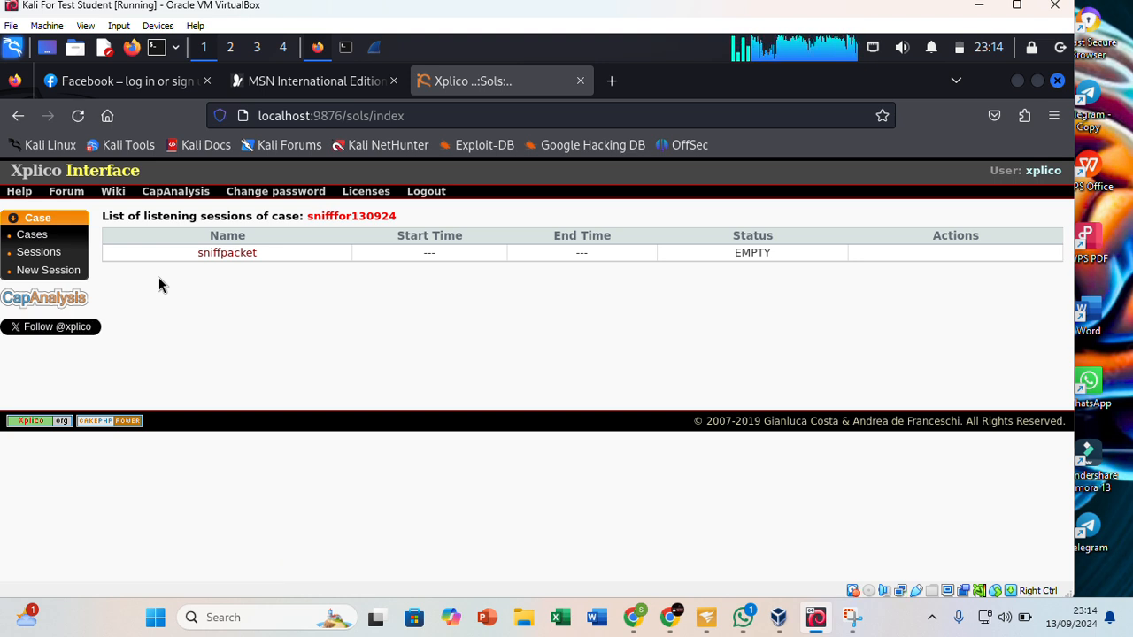
left_click(481, 32)
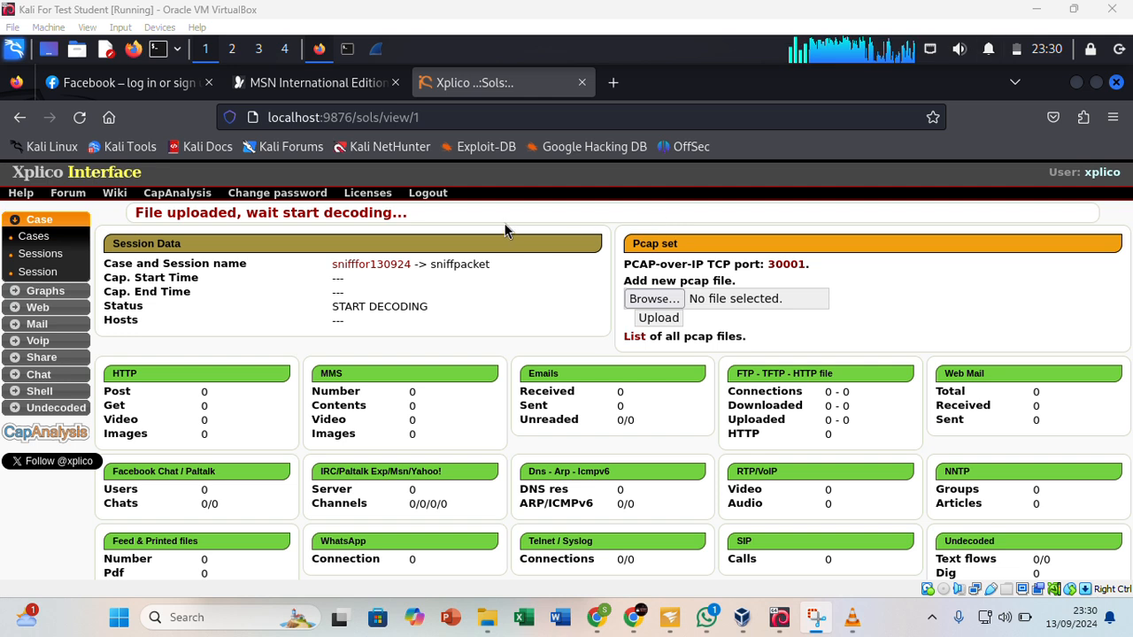
left_click(1037, 11)
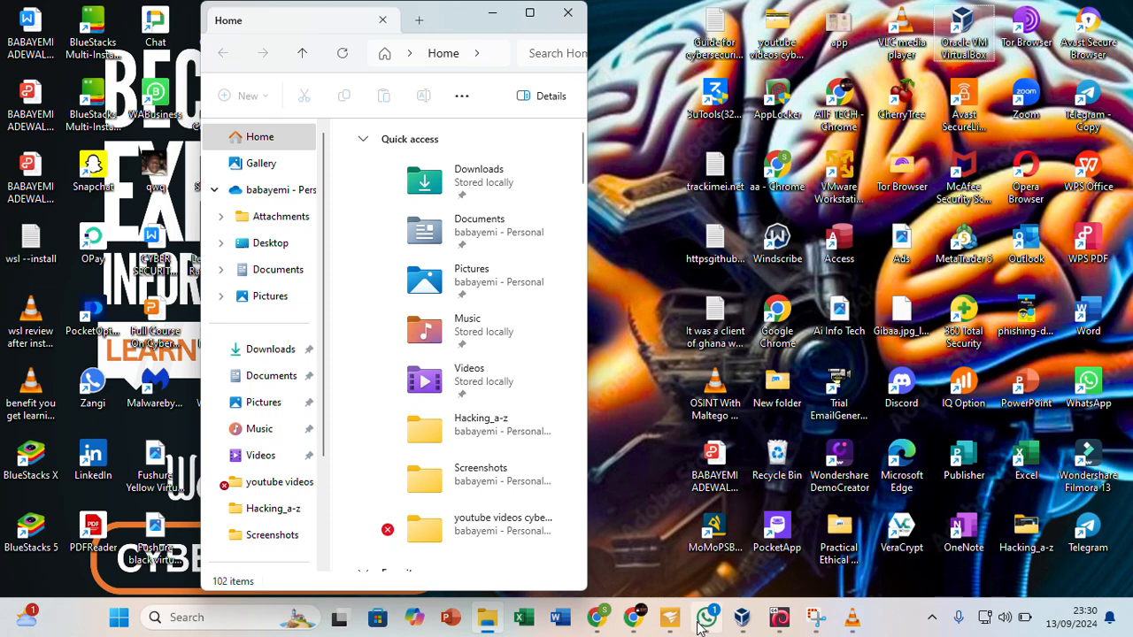
mouse_move(742, 617)
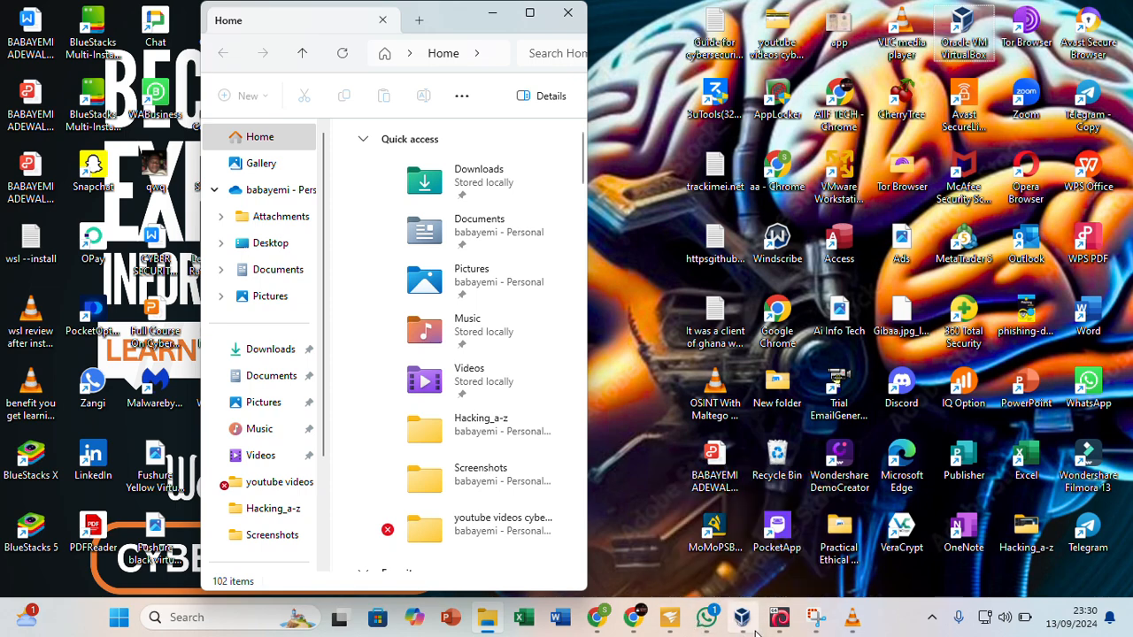
left_click(776, 628)
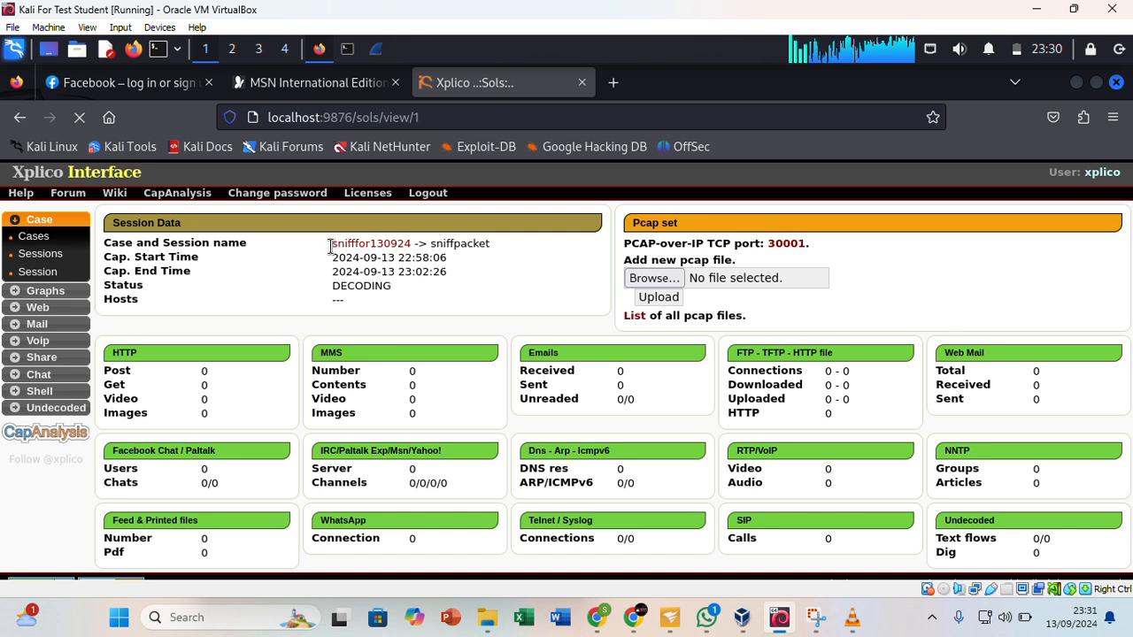
Look at the wst.pcapng capture file on the Kali desktop and return to the Xplico session page.
left_click_drag(348, 243, 377, 246)
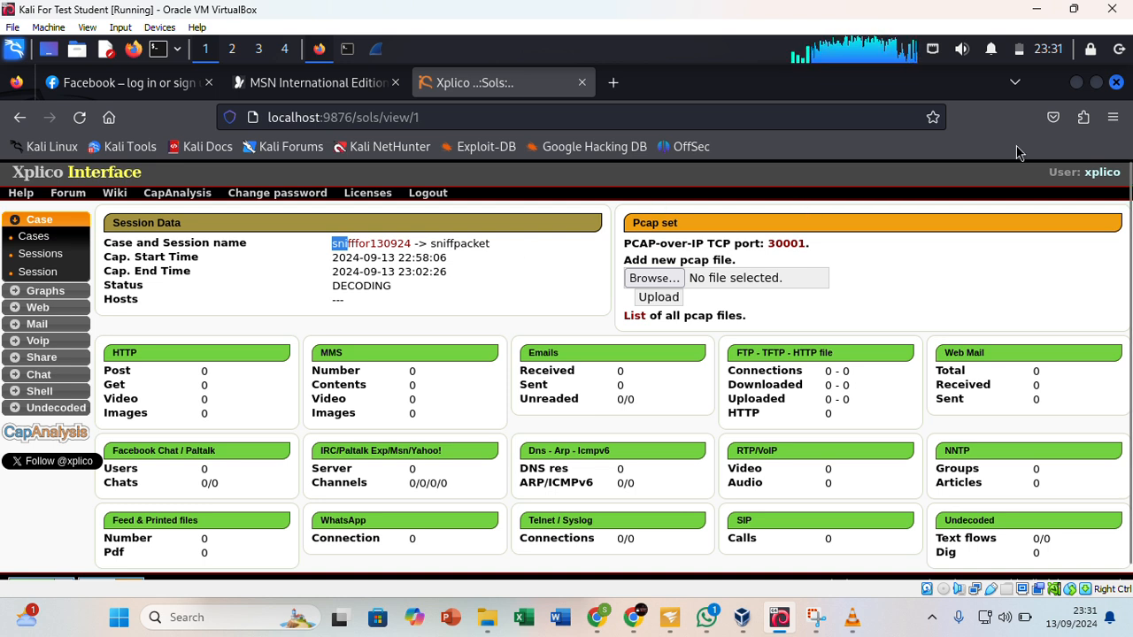
left_click(1075, 83)
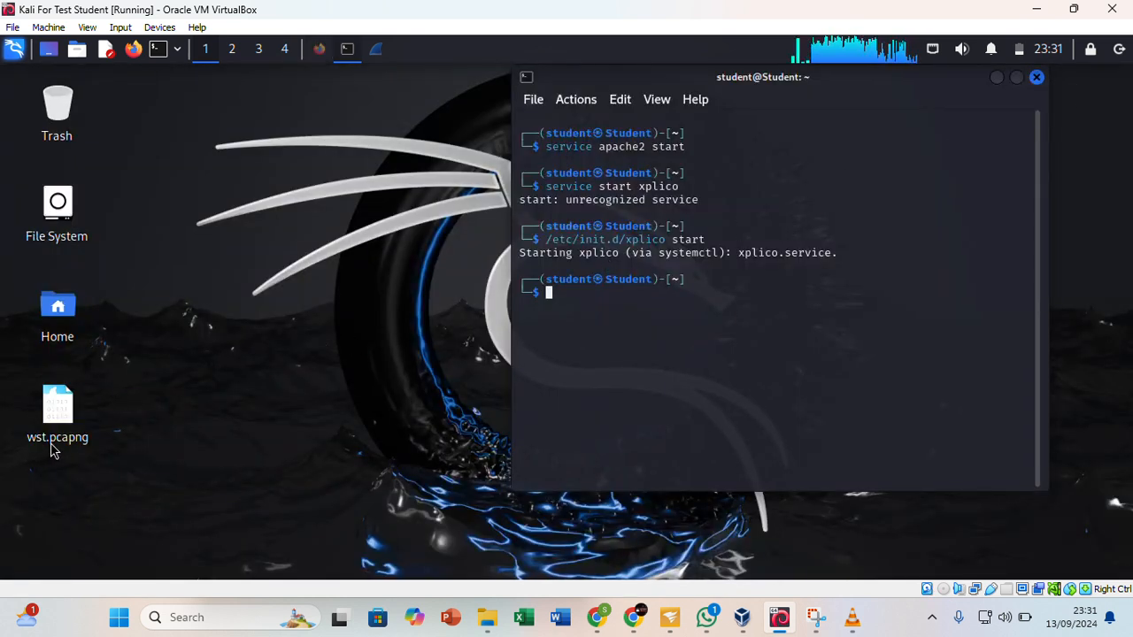
mouse_move(49, 454)
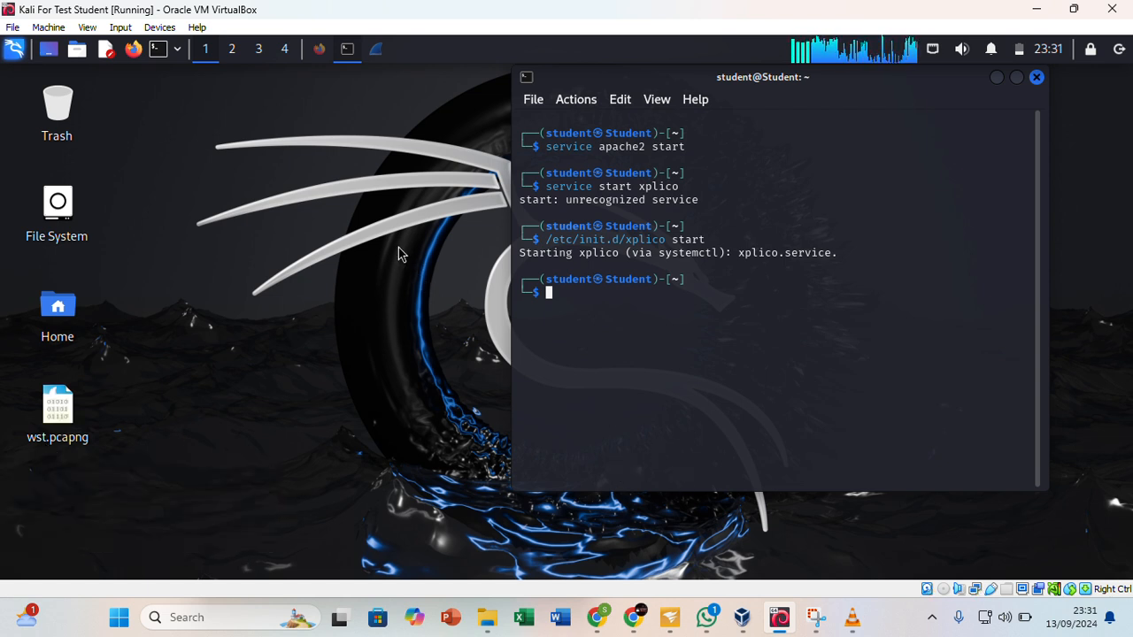
left_click(319, 53)
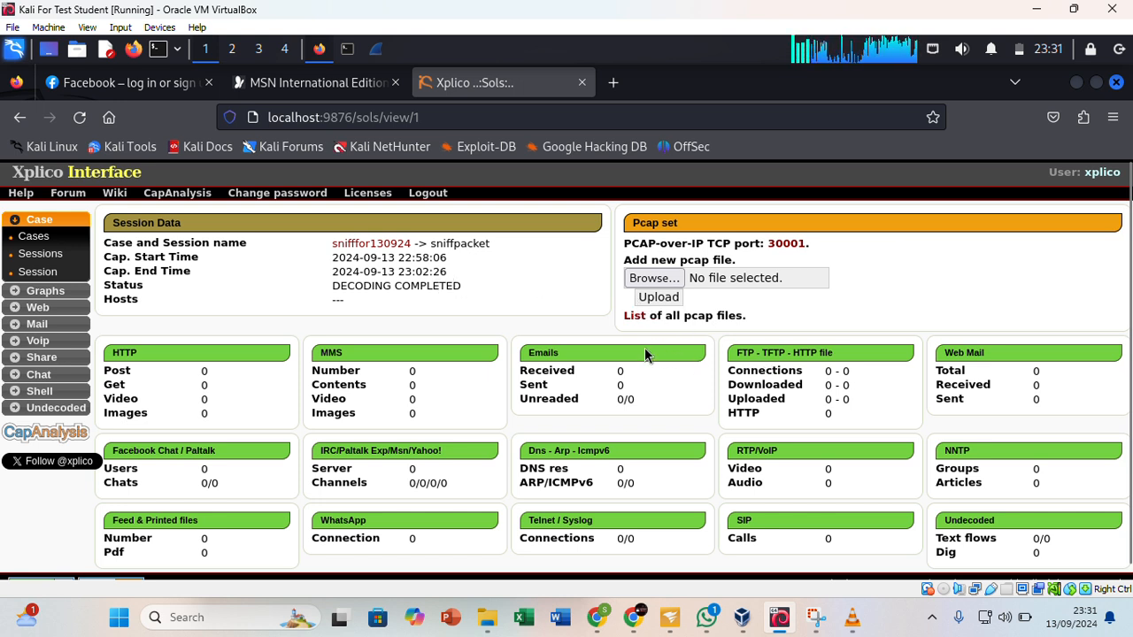
Examine the DNS, ARP and ICMPv6 graph pages of the decoded session.
left_click(46, 292)
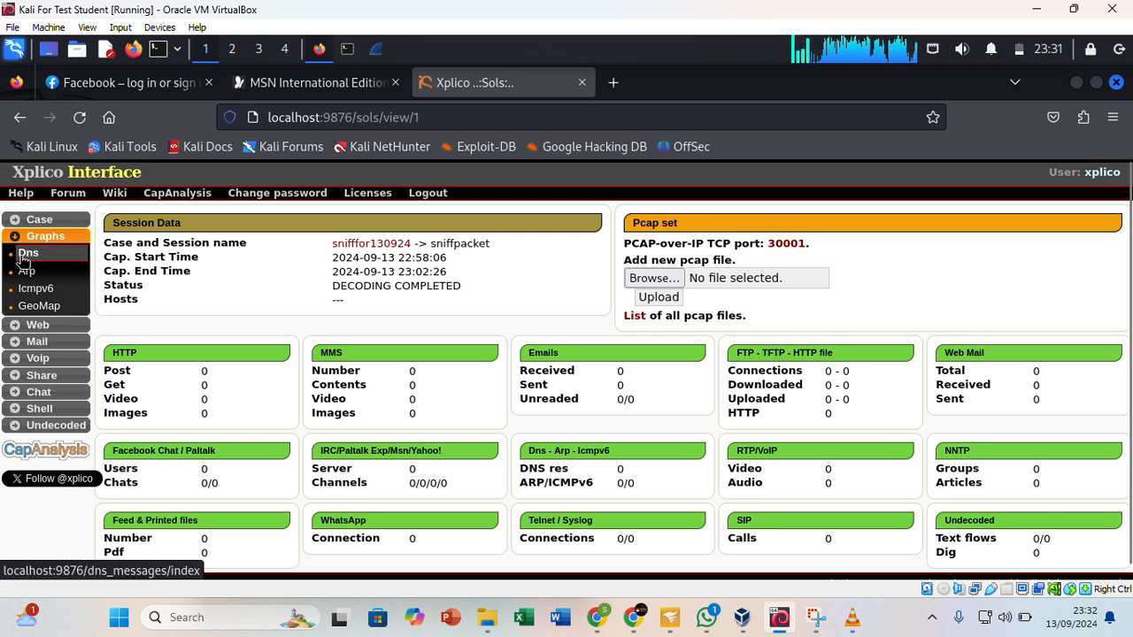
left_click(24, 256)
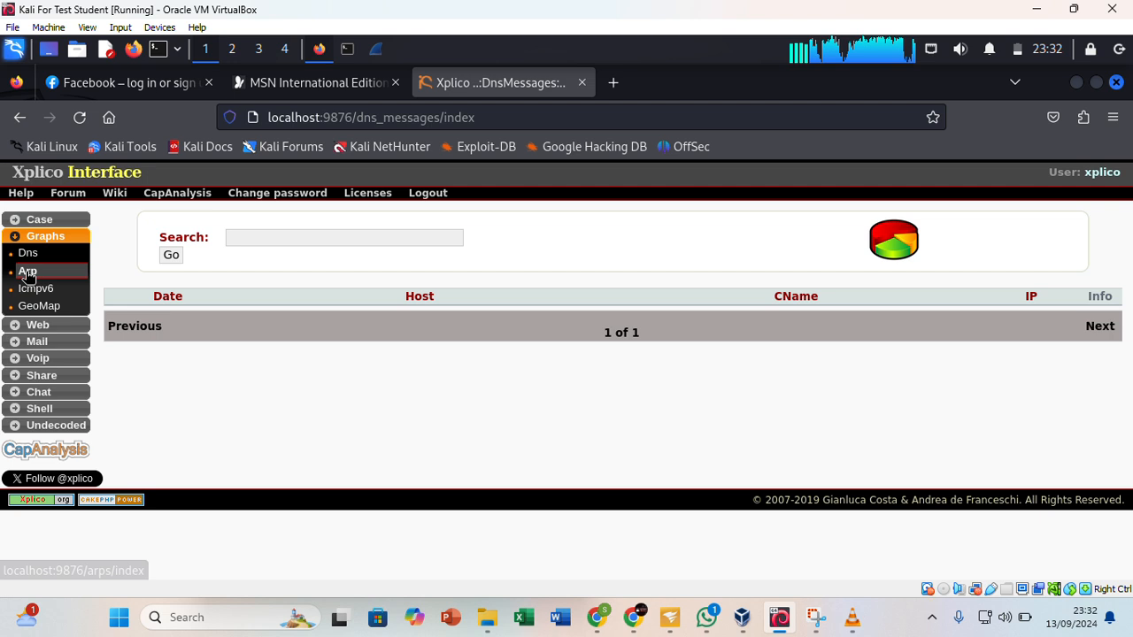
left_click(27, 273)
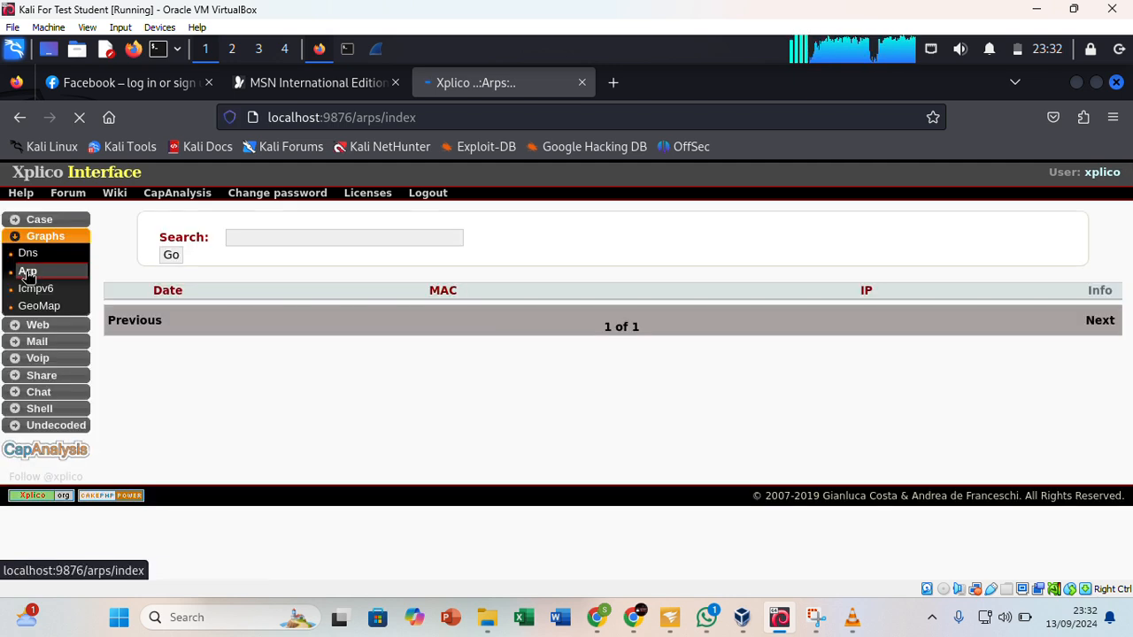
left_click(27, 274)
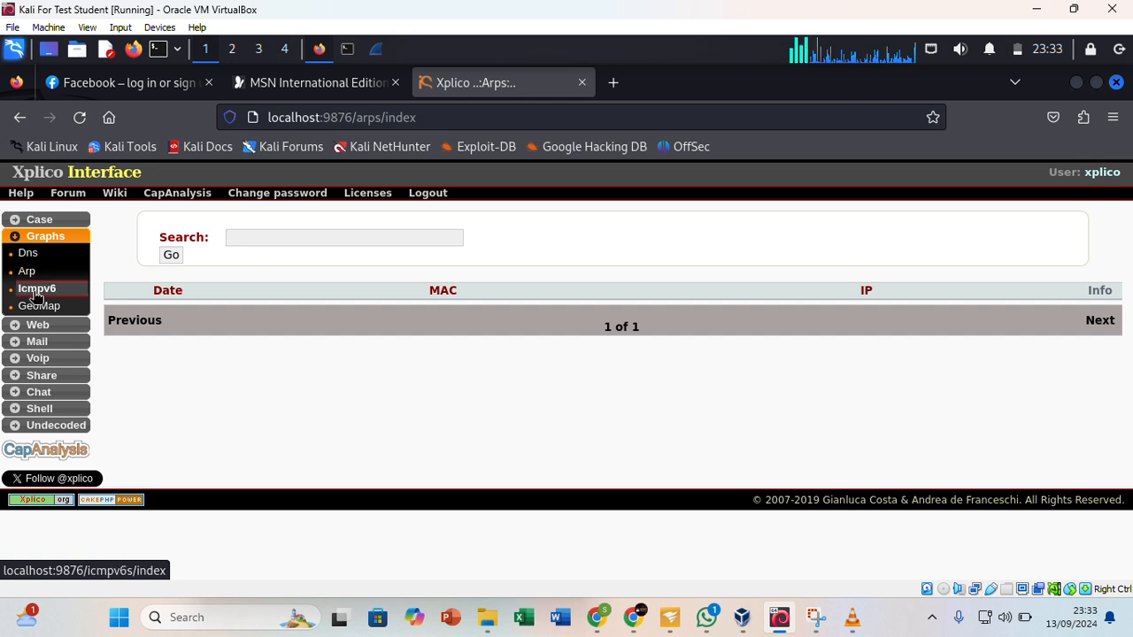
left_click(35, 295)
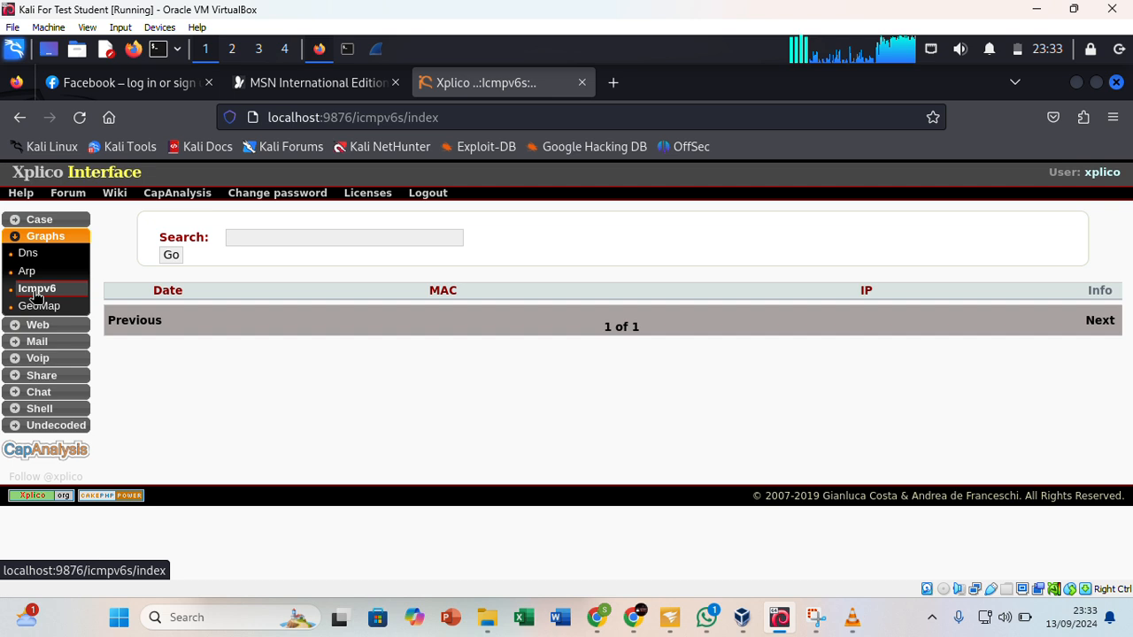
left_click(36, 293)
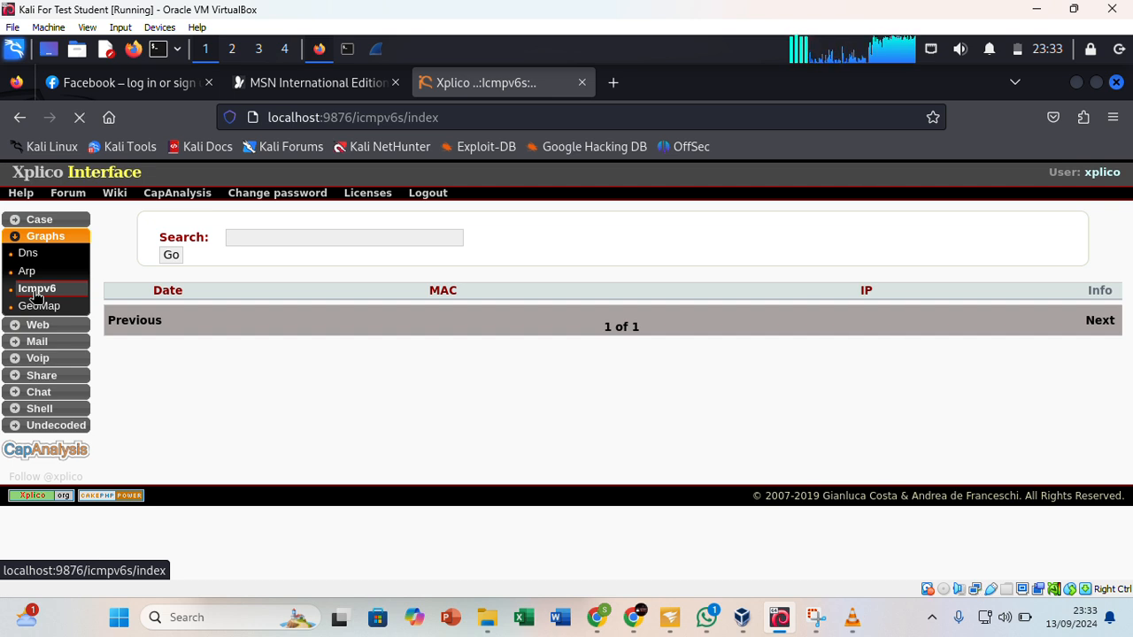